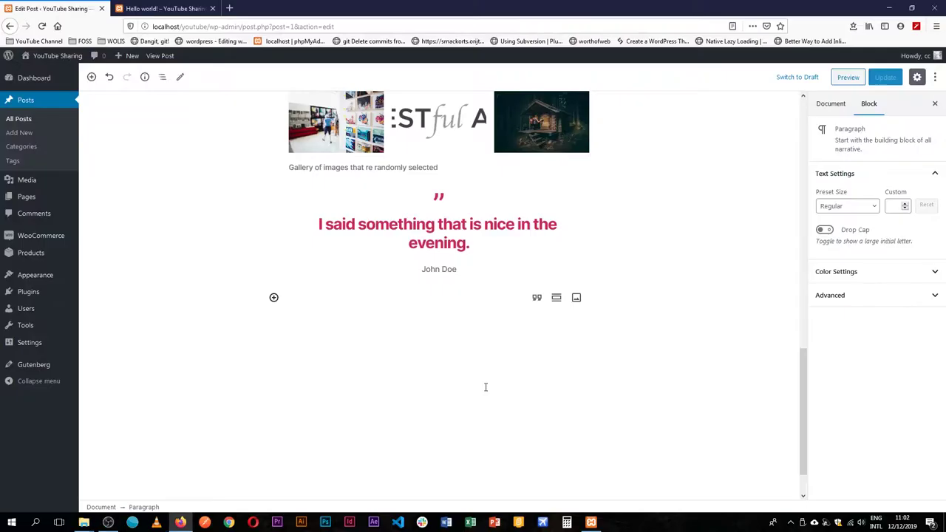
Step: Insert a Cover block below the John Doe quote and fill it with crimson
click(274, 299)
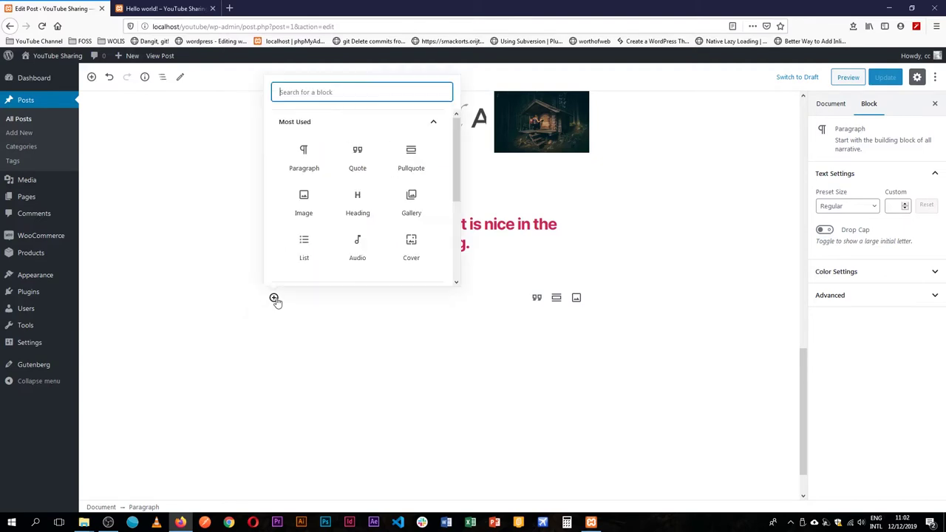
click(415, 247)
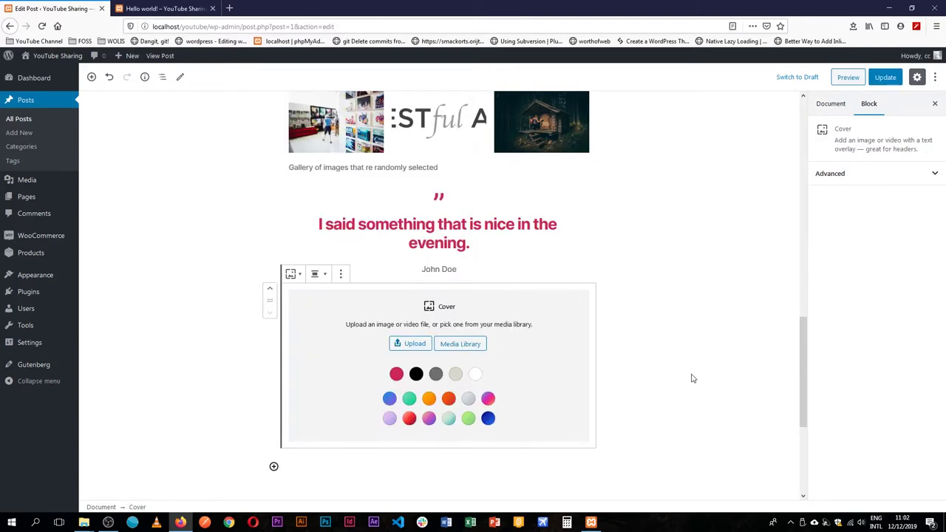
click(396, 374)
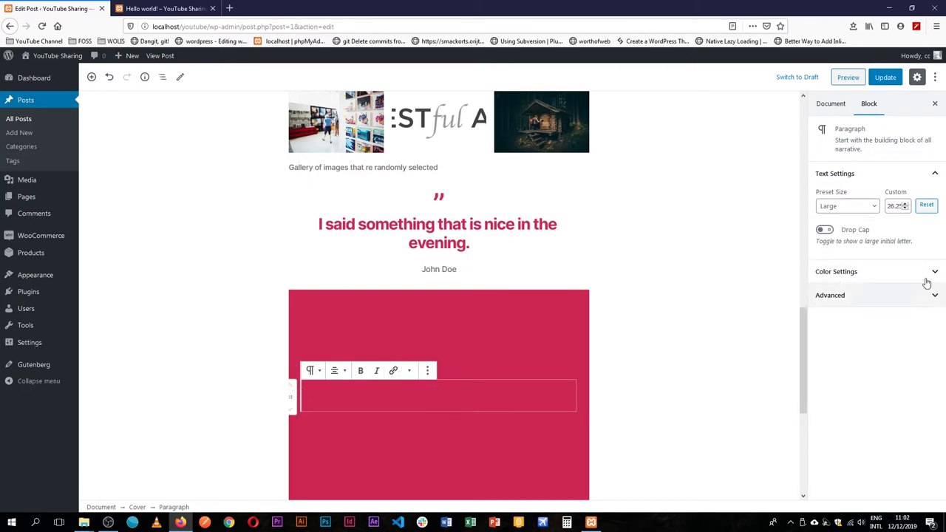
Step: Select the cover and try green, pink-purple, teal-yellow, pink-yellow and orange overlay gradients
scroll(311, 249, down, 1)
click(311, 249)
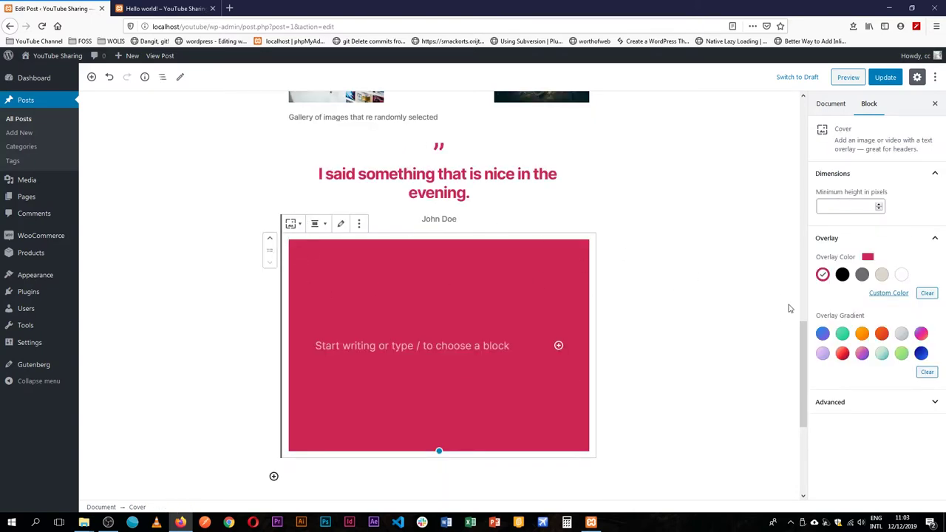
click(842, 335)
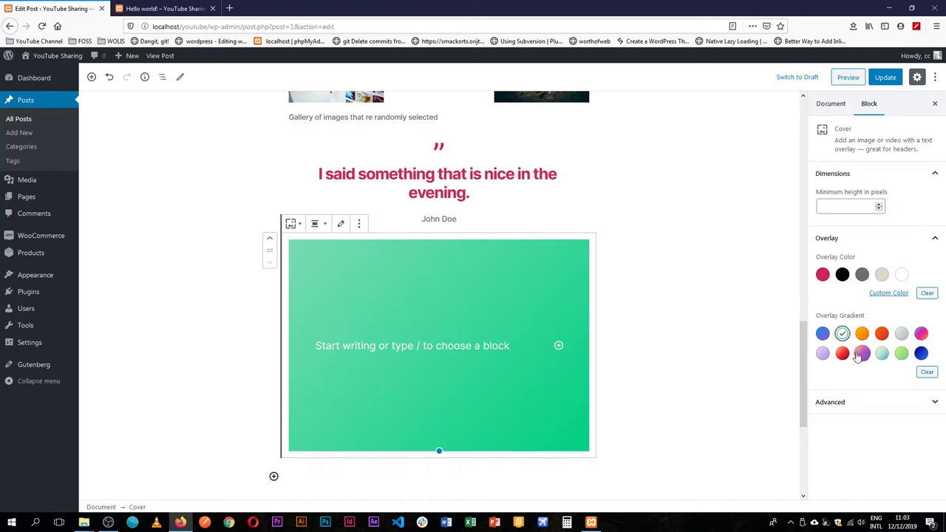
click(823, 354)
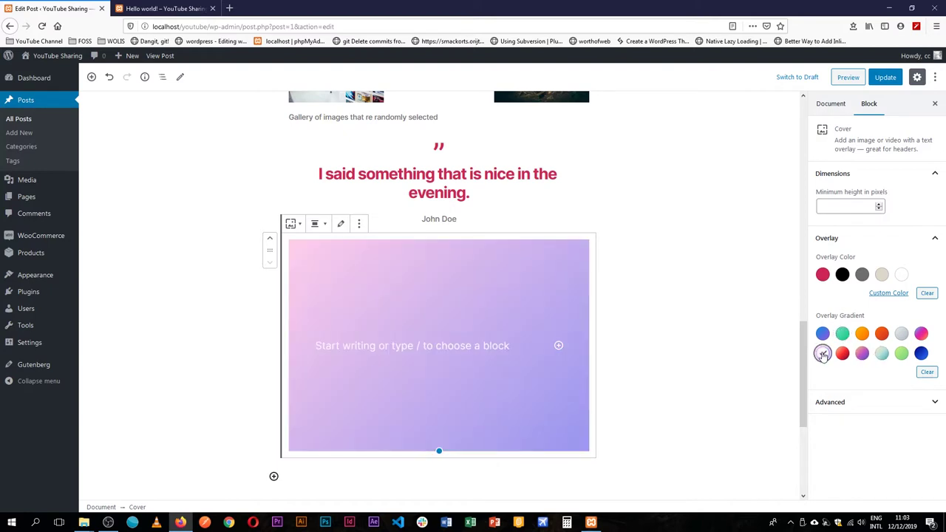
click(883, 354)
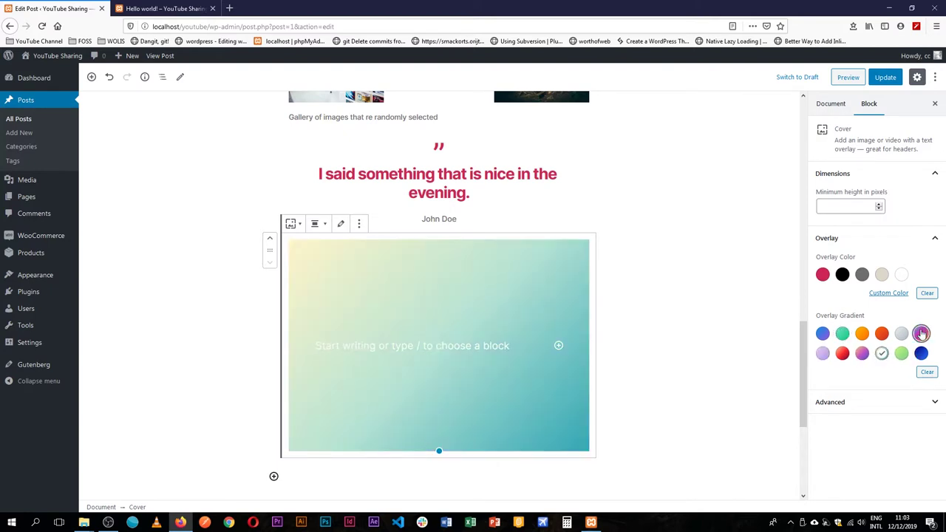
click(922, 334)
click(862, 334)
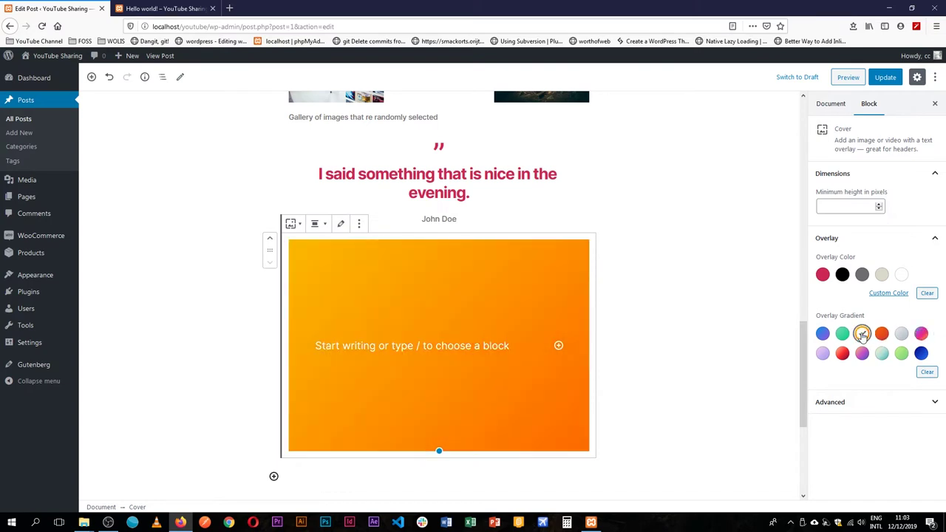
Step: Settle on the yellow-to-pink-to-blue overlay gradient with crimson as the overlay colour
click(843, 333)
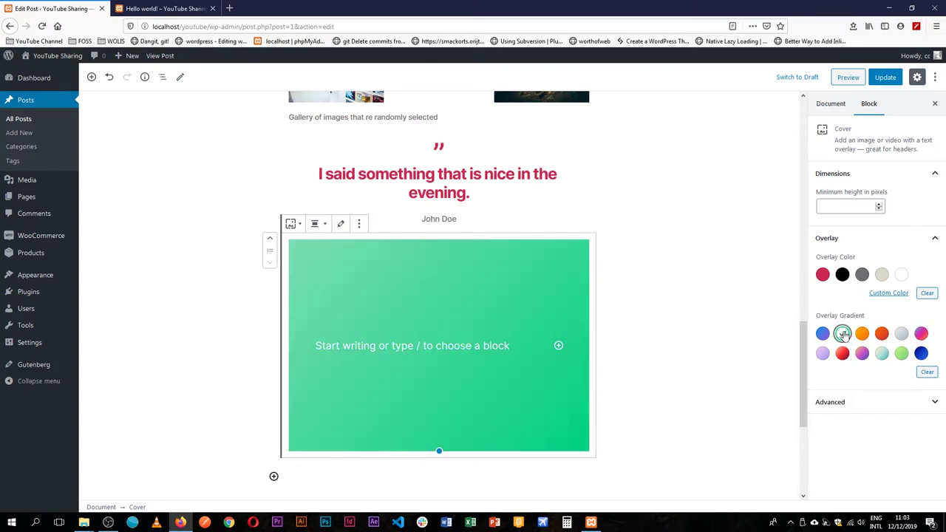
click(823, 354)
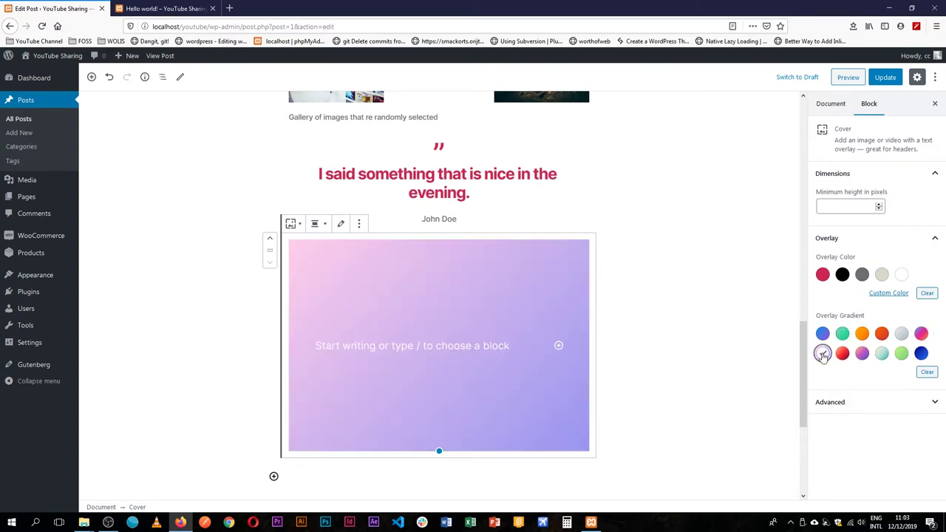
click(902, 354)
click(882, 353)
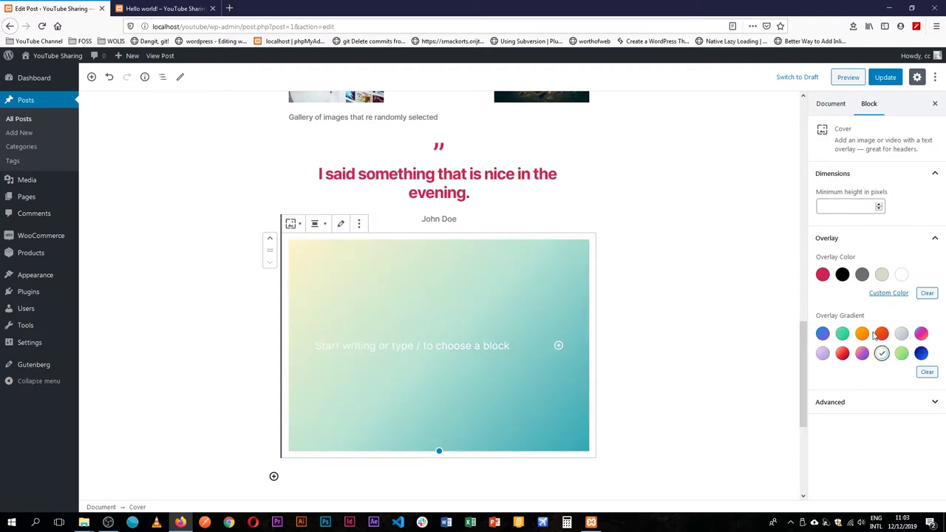
click(862, 334)
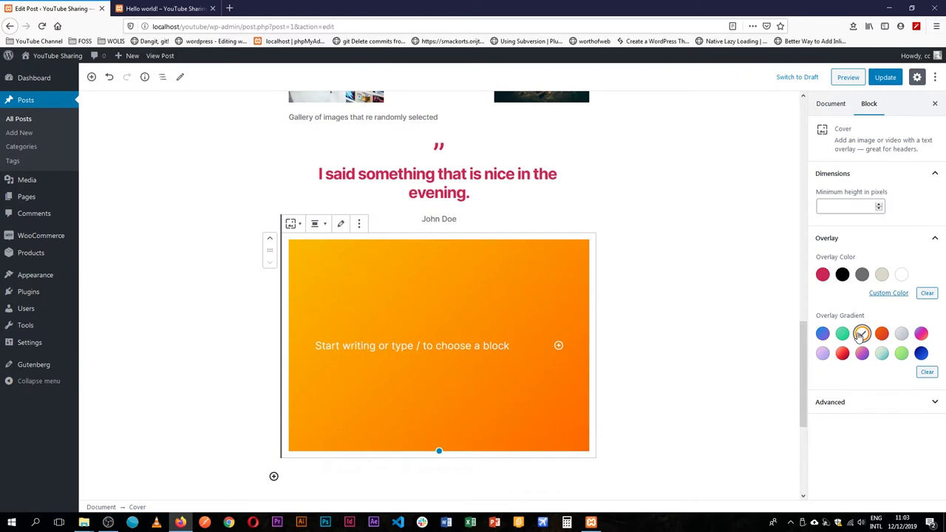
click(862, 354)
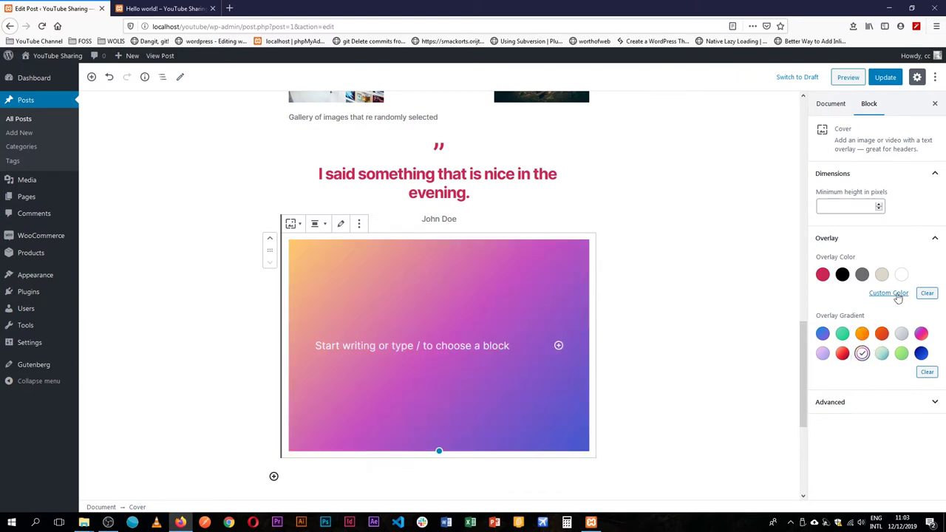
click(824, 276)
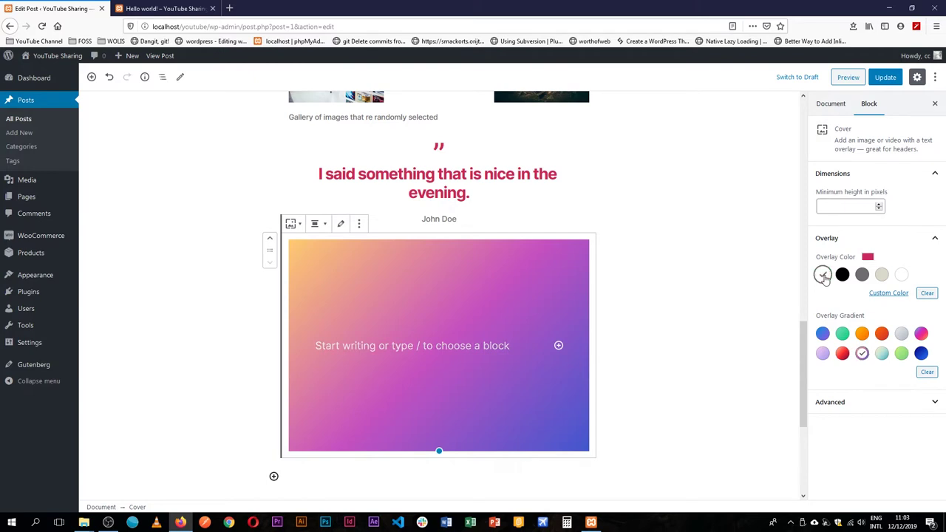
click(409, 344)
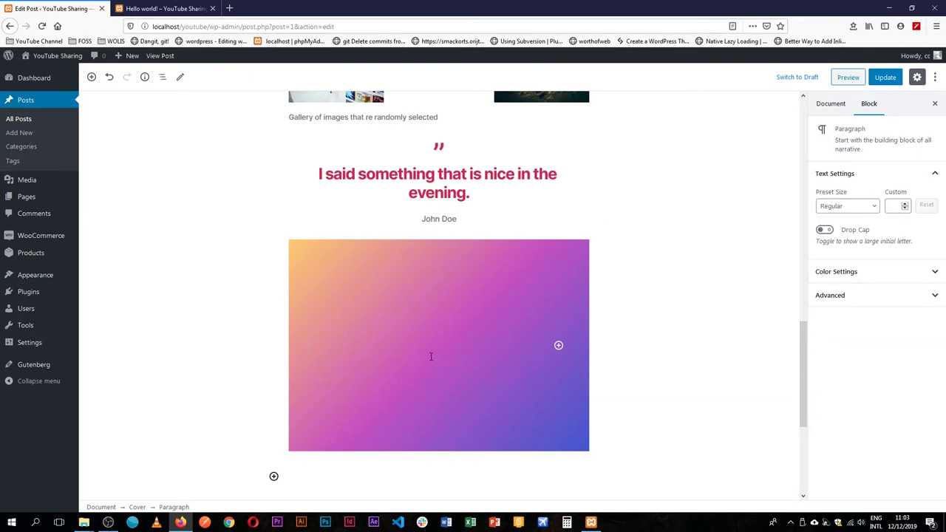
Step: Type the caption 'Image of something' inside the cover, correcting the typo
text(Image of som)
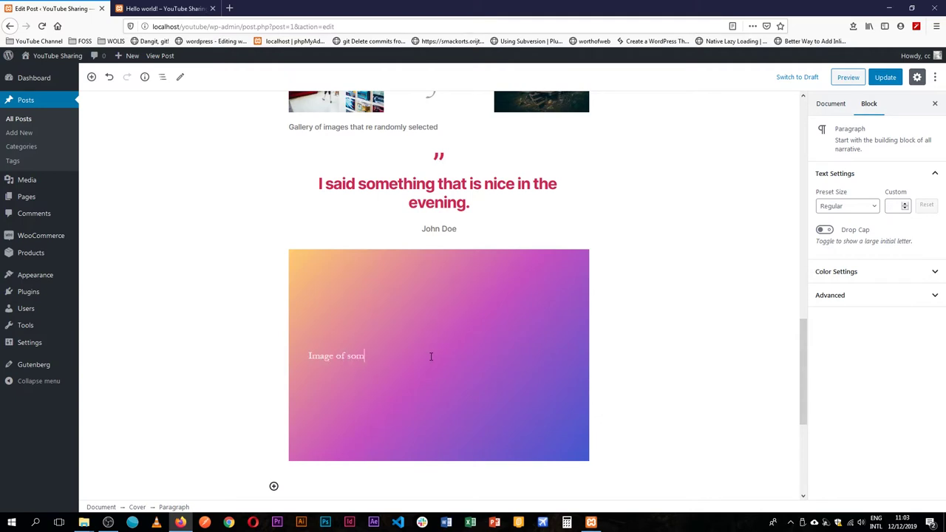
text(eyhing)
key(Left)
key(Left)
key(Left)
key(Left)
key(BackSpace)
text(t)
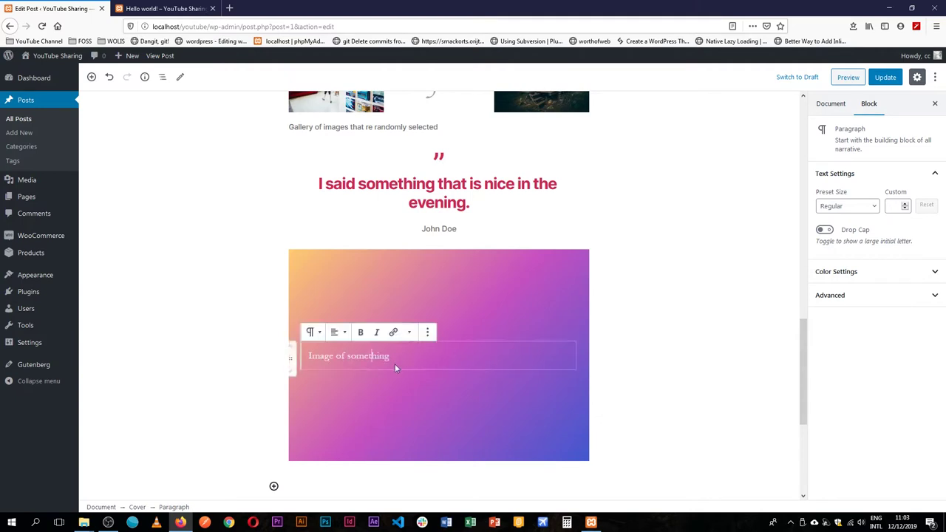
Step: Centre the caption and make it italic, not bold
triple_click(369, 354)
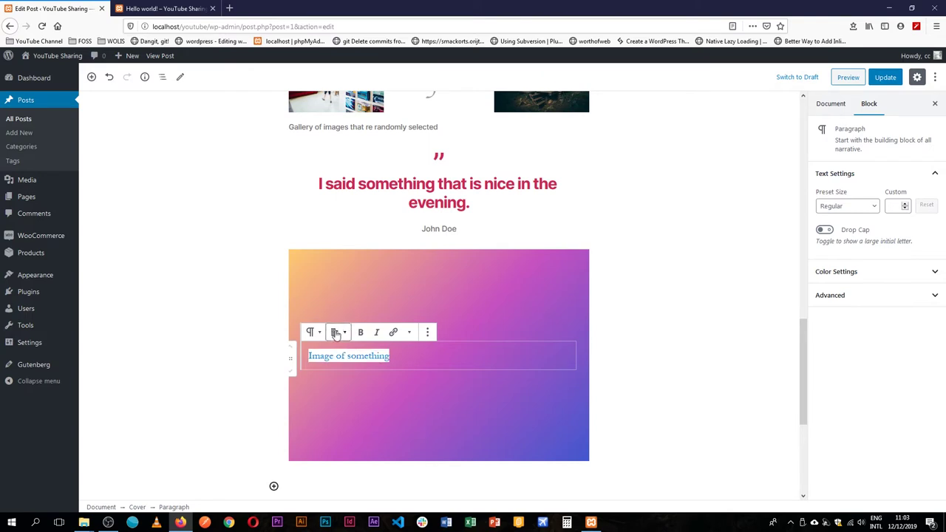
click(337, 332)
click(317, 286)
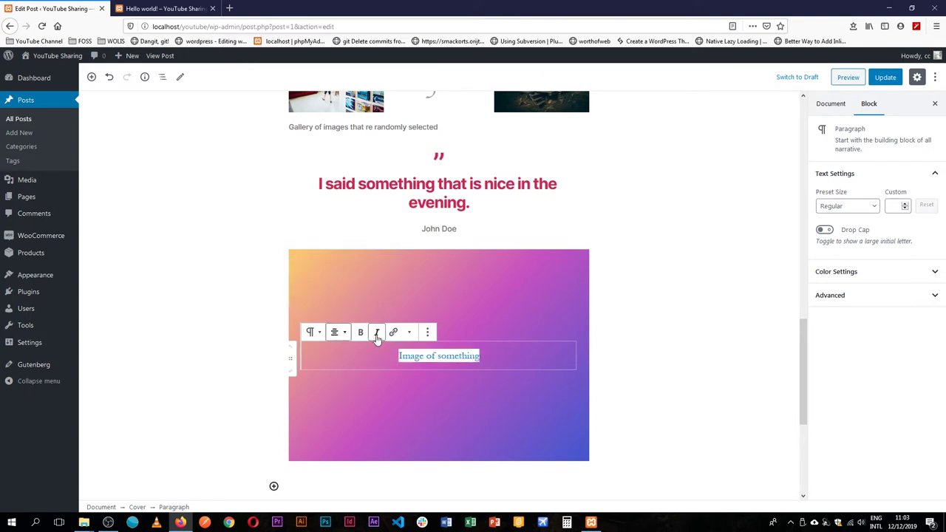
click(362, 332)
click(376, 331)
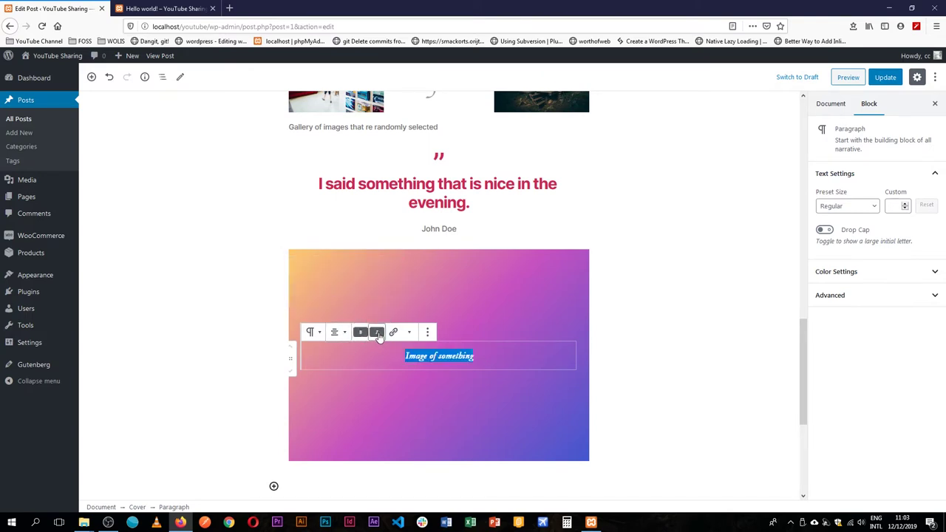
click(362, 333)
key(Right)
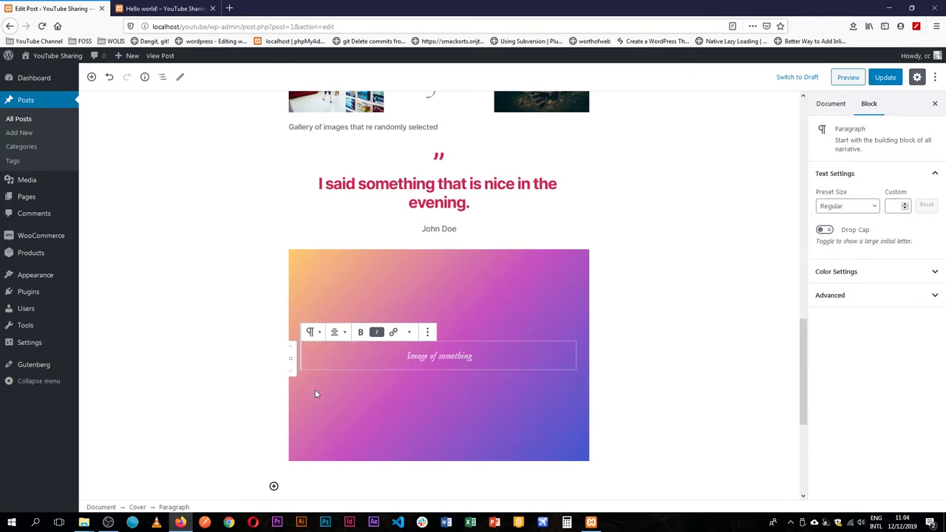
Step: Select the cover block and set its alignment to full width after trying wide
click(648, 401)
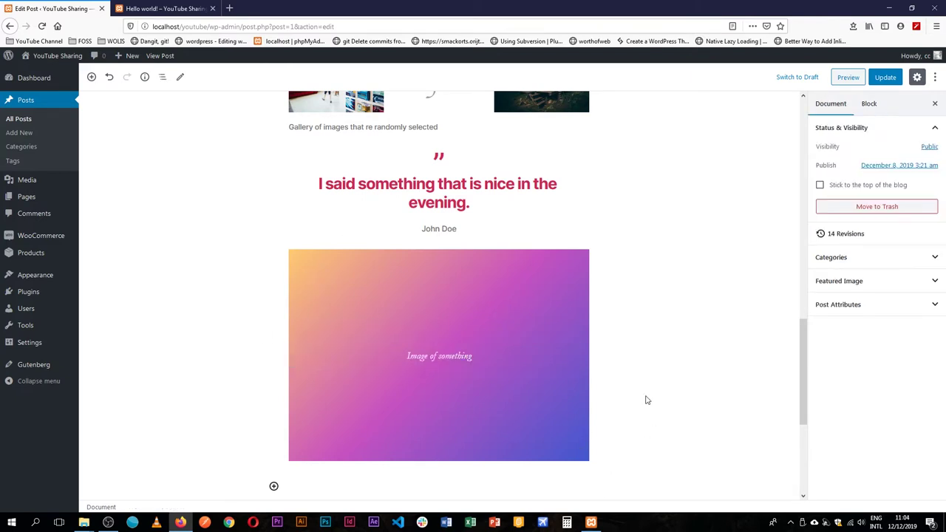
click(445, 296)
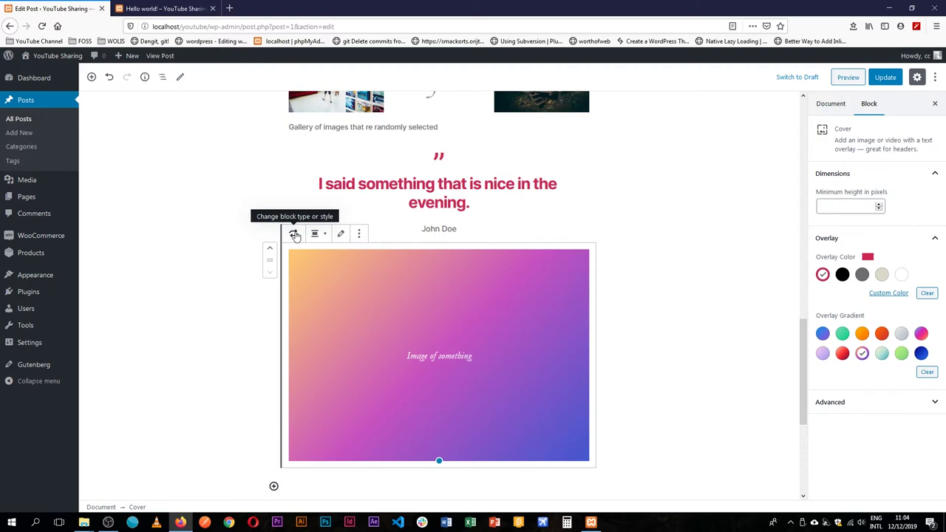
click(318, 235)
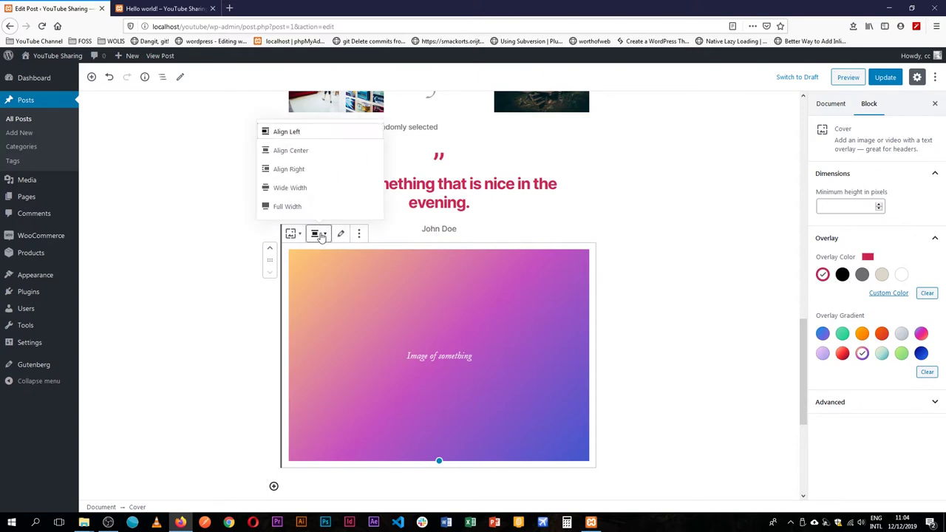
click(290, 206)
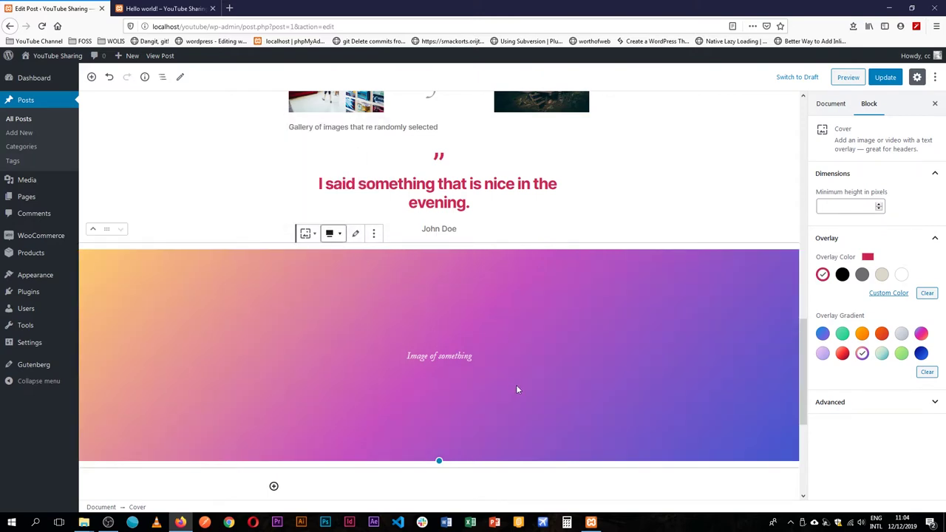
click(331, 235)
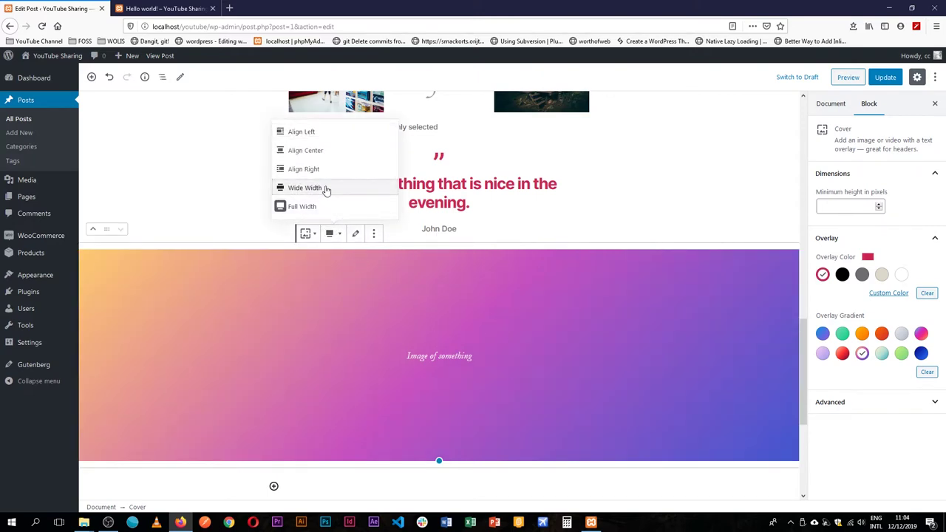
click(305, 187)
click(331, 233)
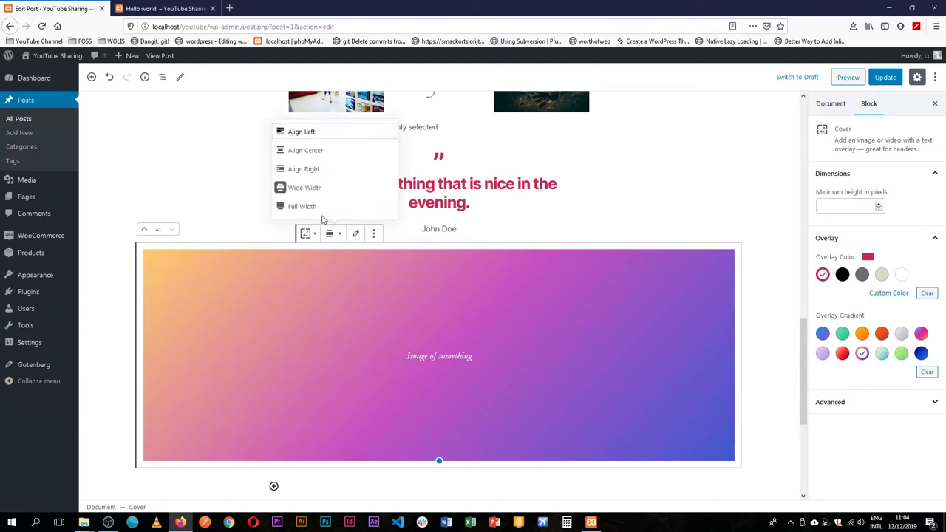
click(306, 207)
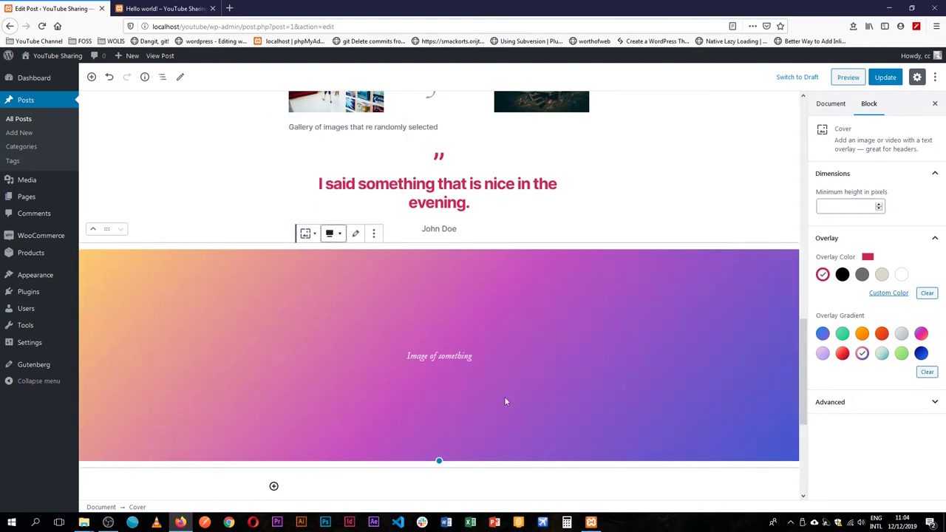
click(358, 234)
Step: Choose the art-gallery photo from the Media Library as the cover's background image
click(96, 98)
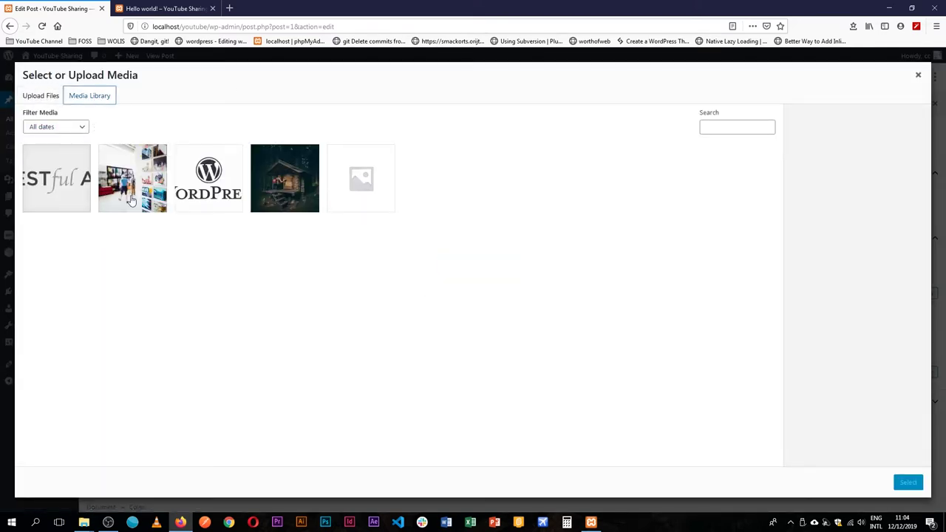
click(131, 200)
click(904, 483)
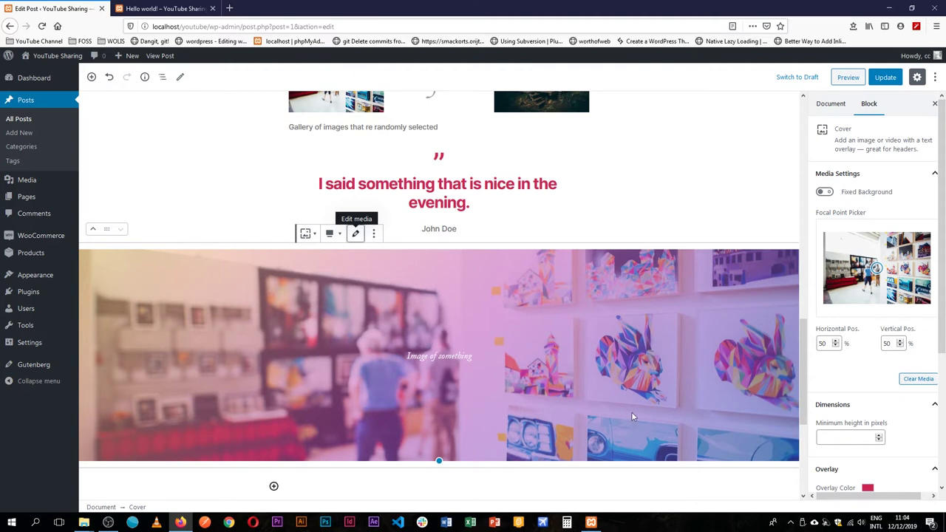
Step: After trying purple, green and grey swatches, apply the pink overlay gradient and drop opacity to 0
scroll(678, 344, down, 3)
scroll(678, 345, up, 2)
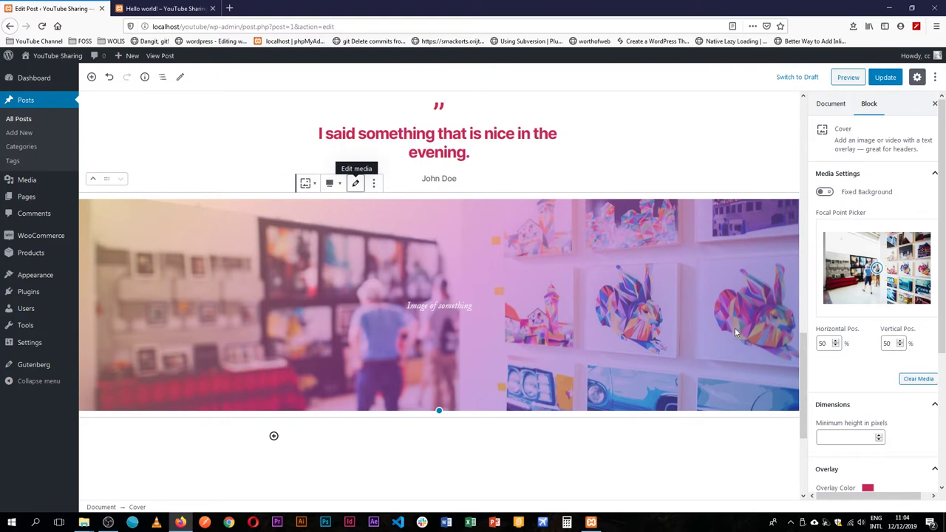
scroll(930, 441, down, 5)
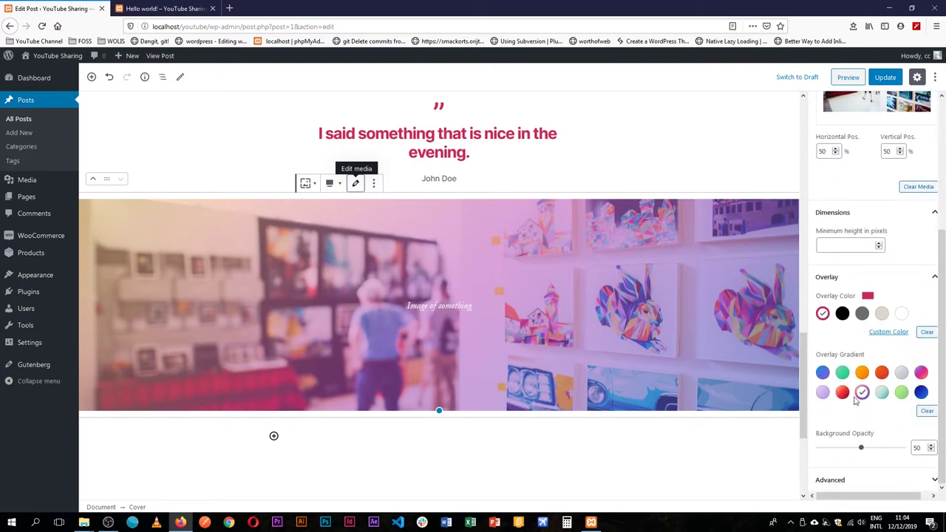
click(823, 393)
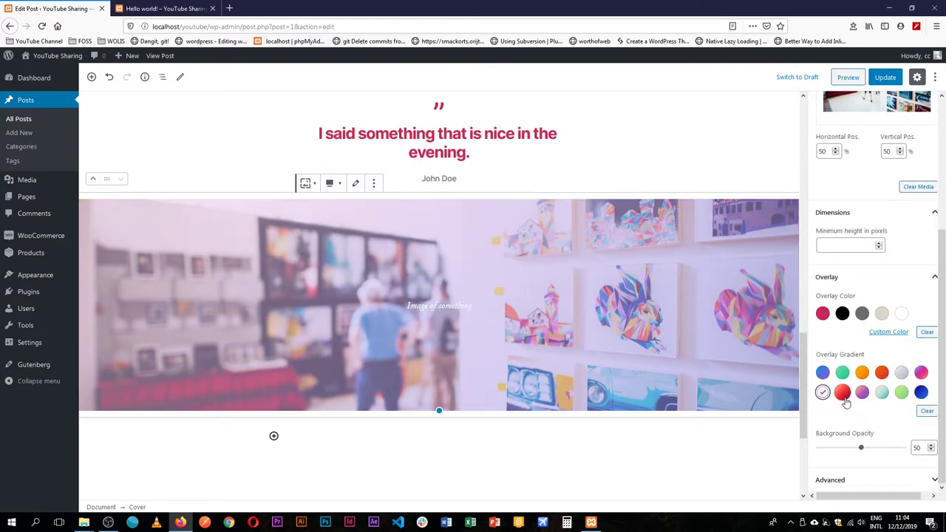
click(901, 393)
click(901, 372)
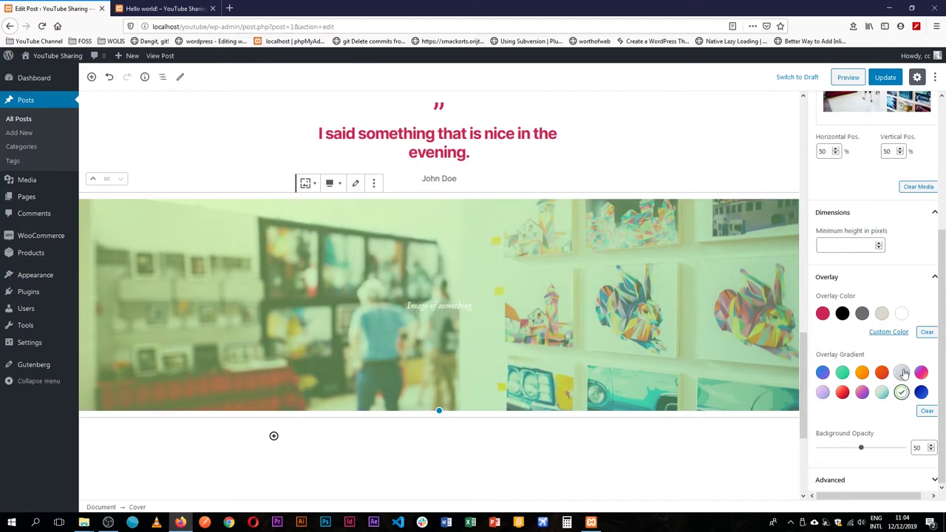
click(921, 373)
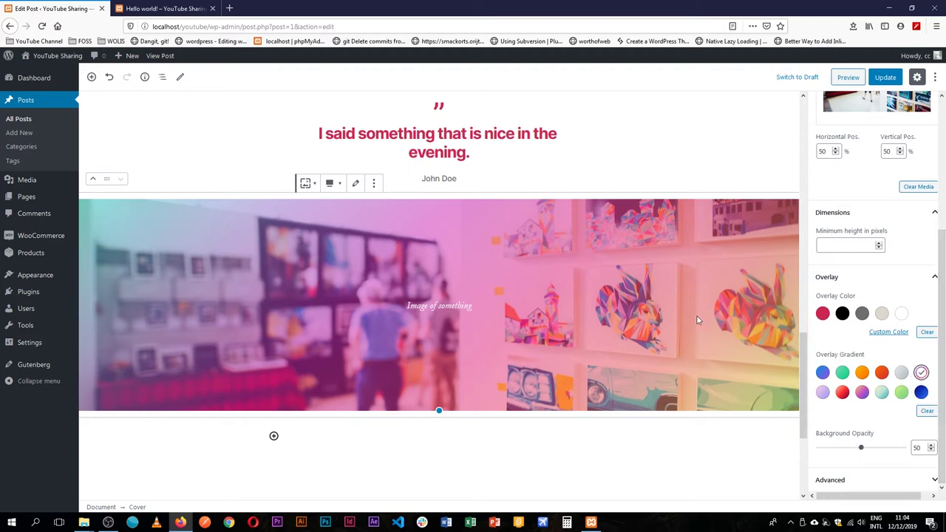
drag(861, 451, 813, 449)
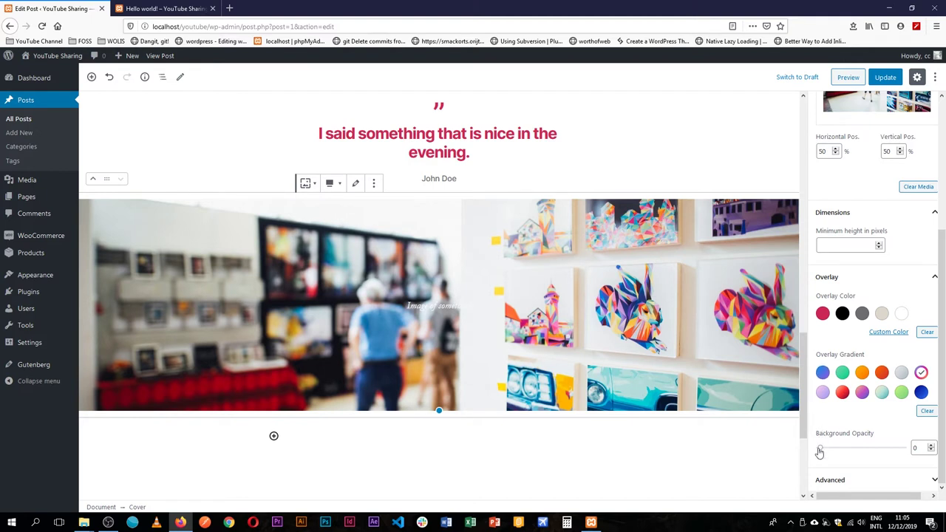
Step: Reselect the cover block, raise overlay opacity to 60 and choose grey as the overlay colour
drag(403, 306, 482, 311)
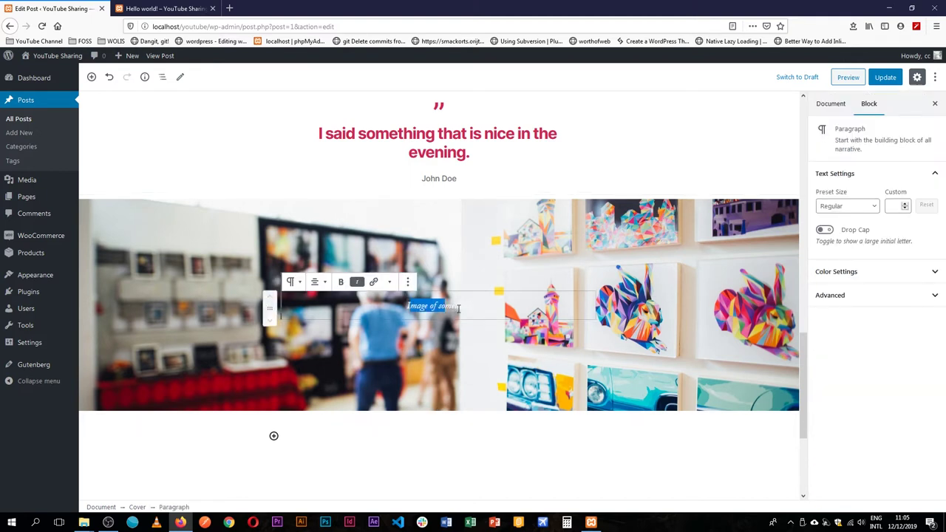
click(641, 438)
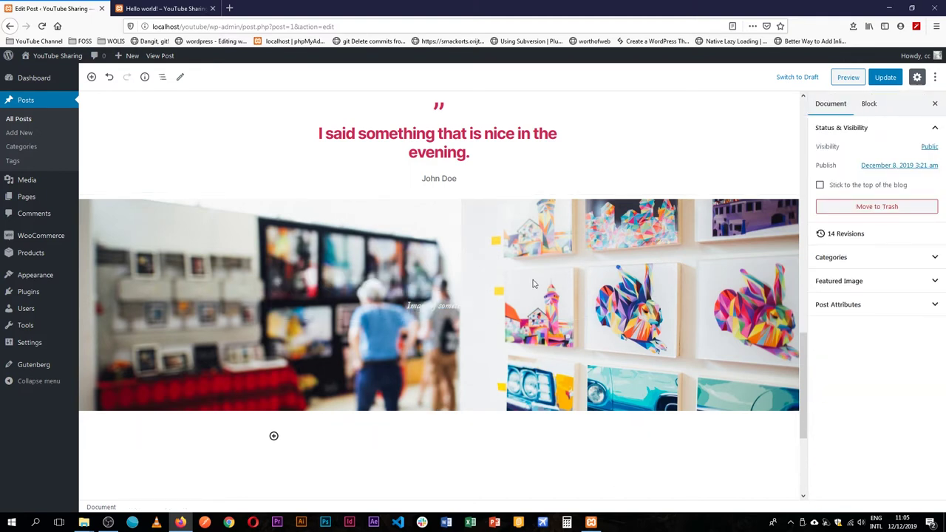
click(547, 310)
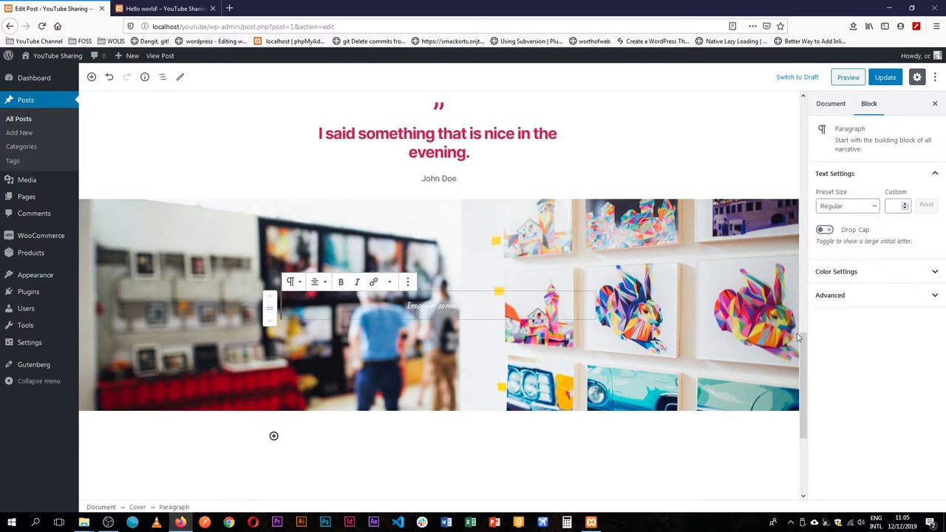
click(667, 199)
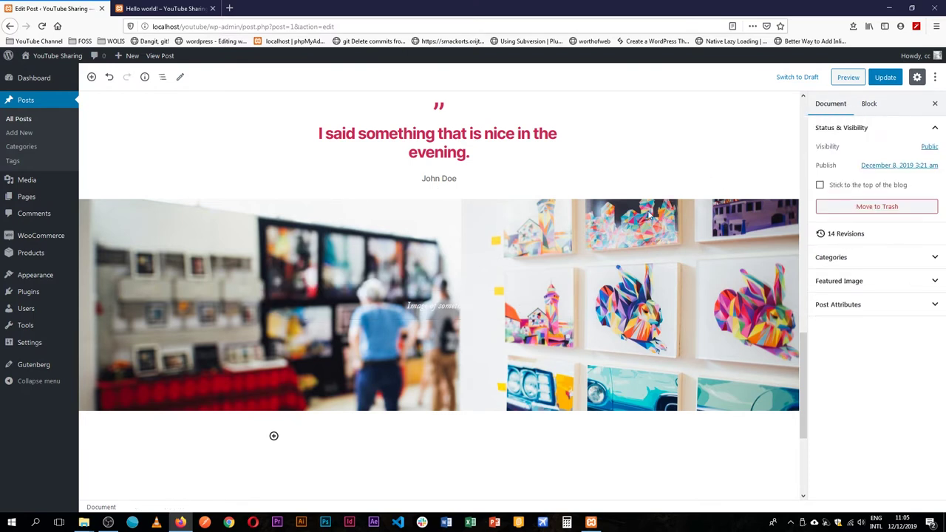
click(595, 208)
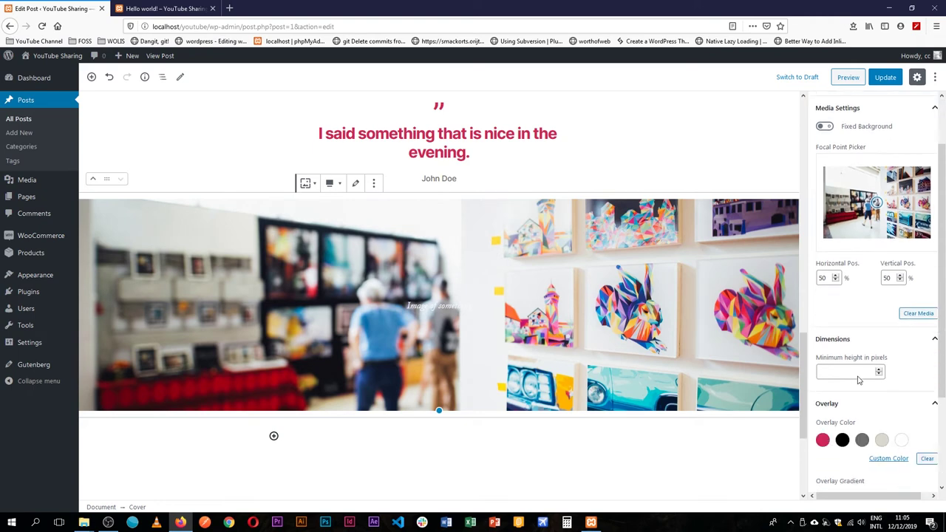
scroll(858, 379, down, 3)
drag(820, 449, 872, 451)
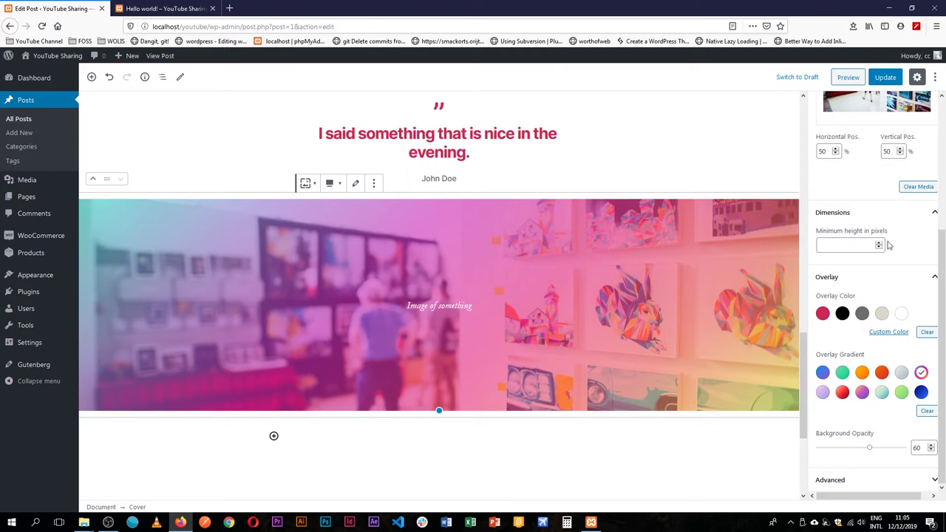
click(862, 314)
scroll(874, 375, up, 3)
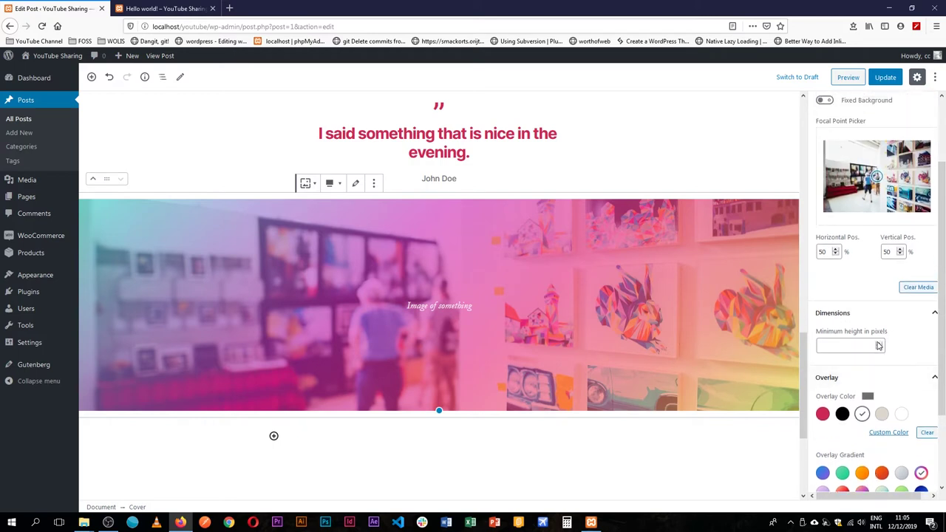
Step: Set the cover's minimum height in pixels, entering 200 and then a larger value
click(851, 344)
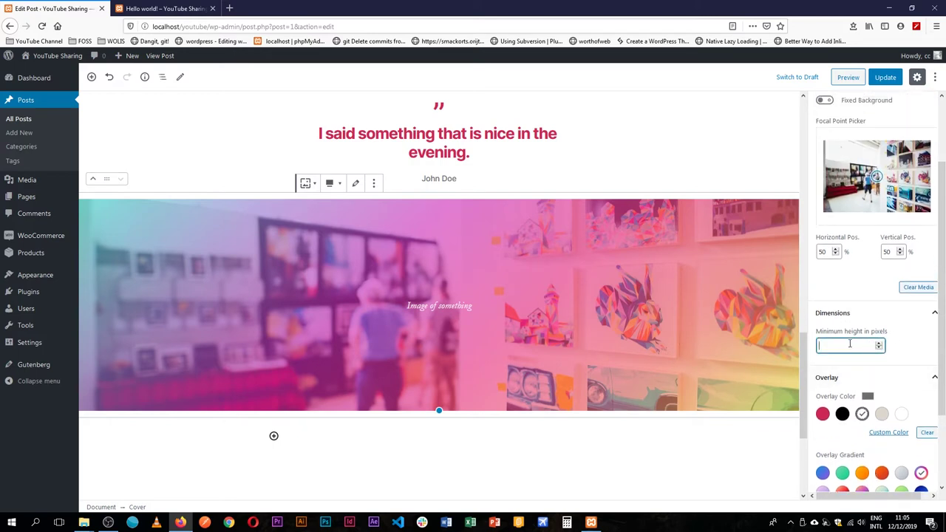
text(200)
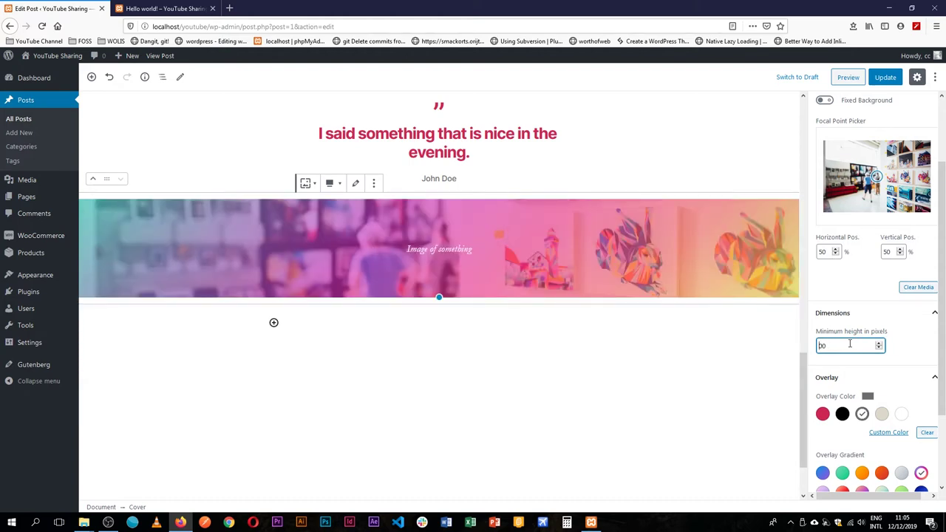
text(6)
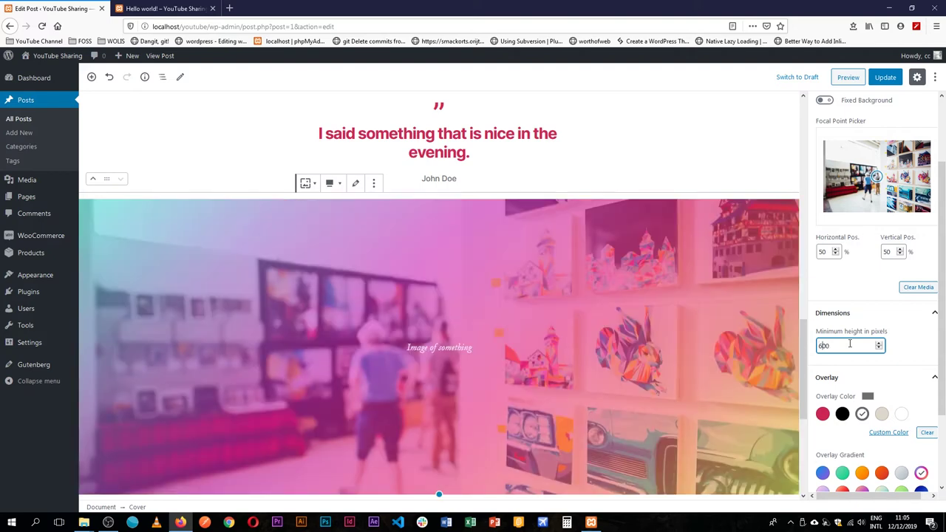
text(4)
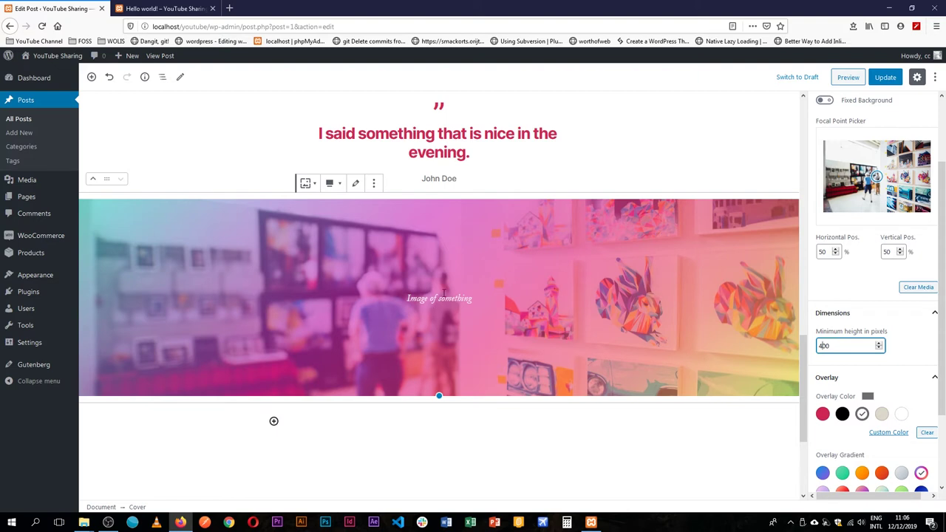
Step: Select the 'Image of something' caption and give it a custom font size of 63
double_click(446, 296)
triple_click(436, 299)
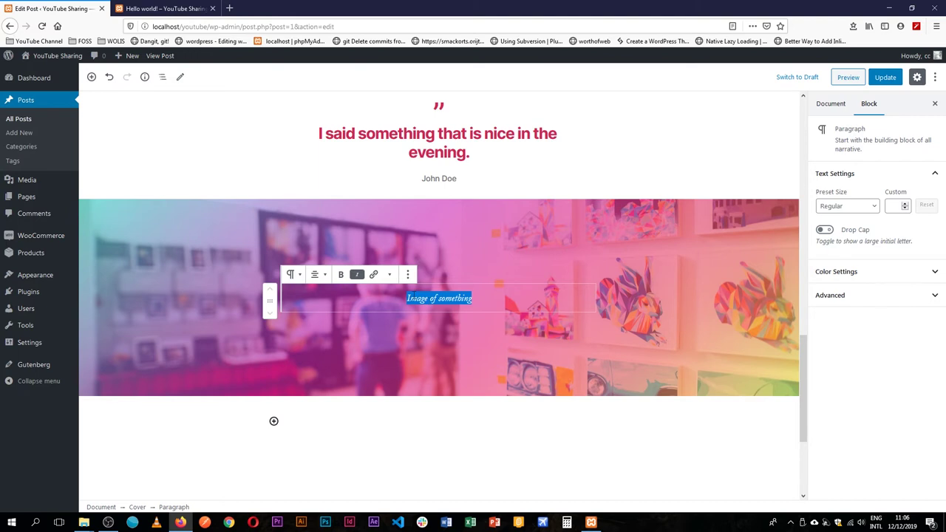
click(905, 206)
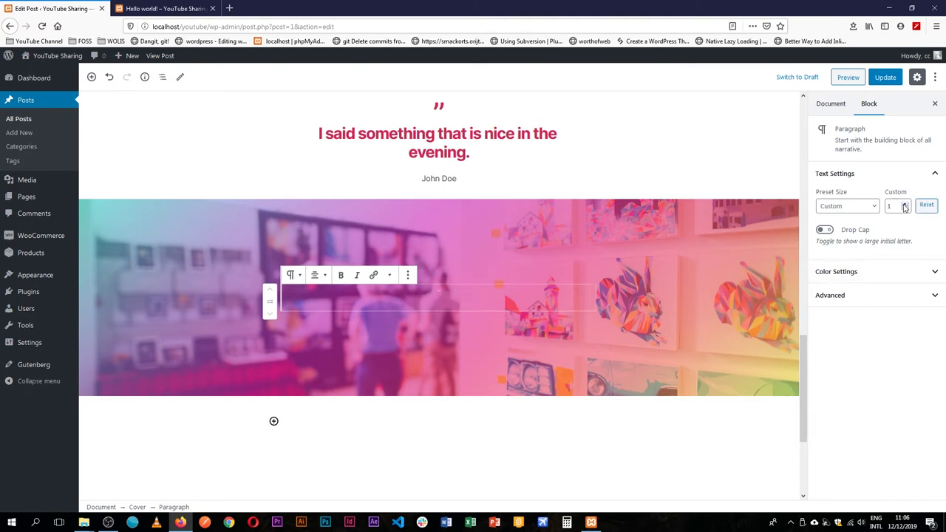
drag(905, 206, 905, 208)
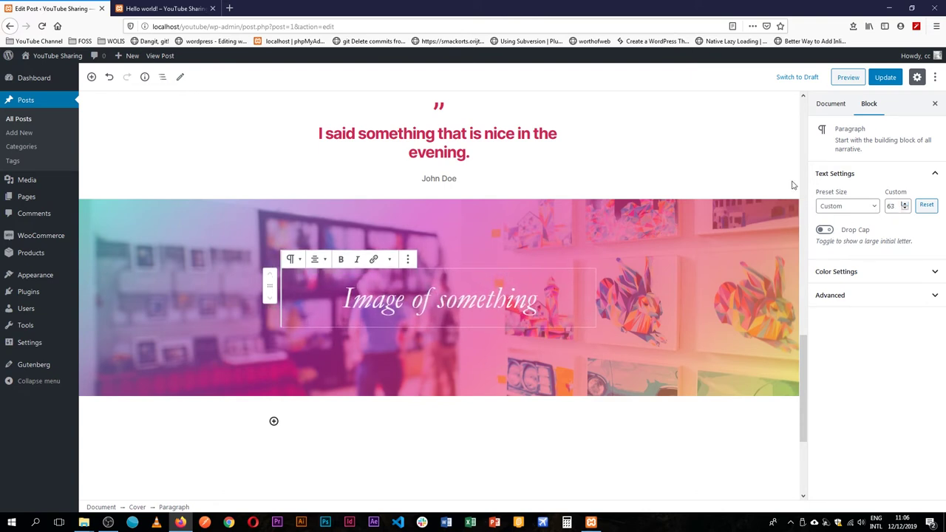
click(567, 191)
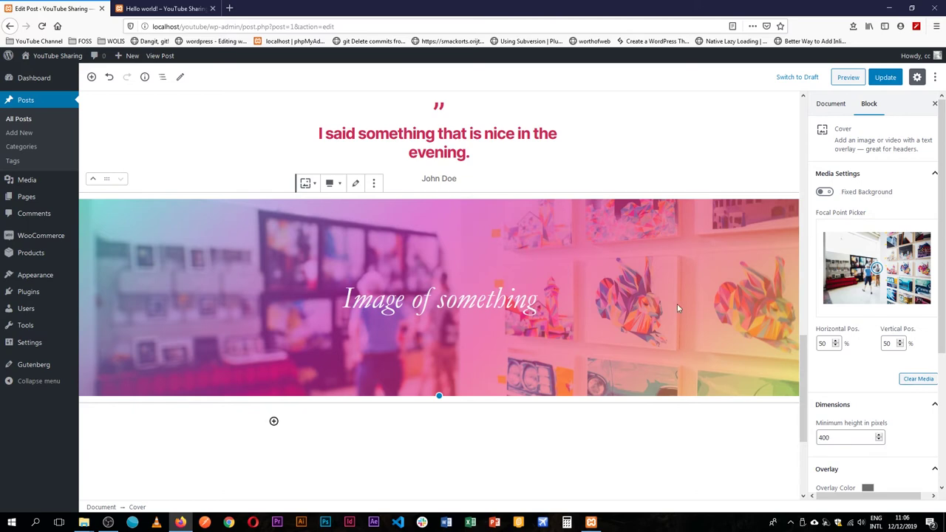
Step: Move the focal point to 15%/41%, enable Fixed Background, update the post and view it live
drag(876, 268, 839, 262)
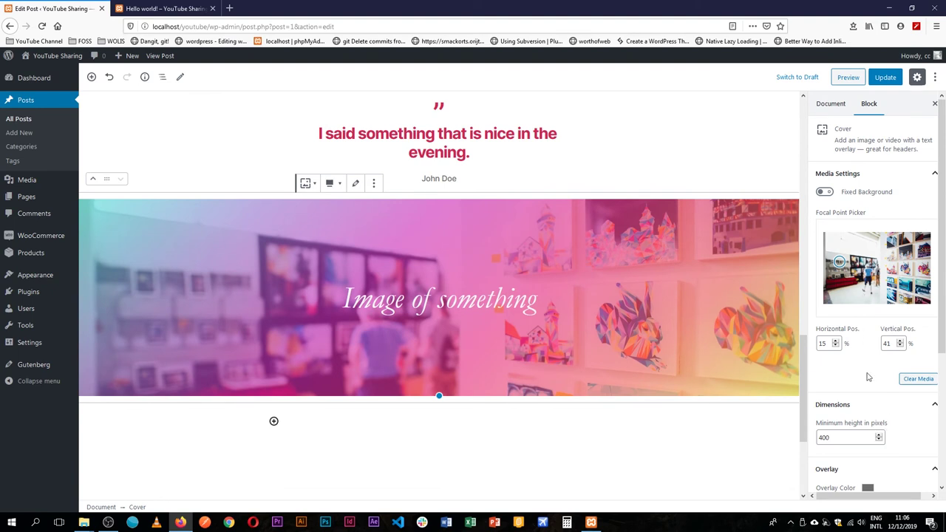
click(827, 192)
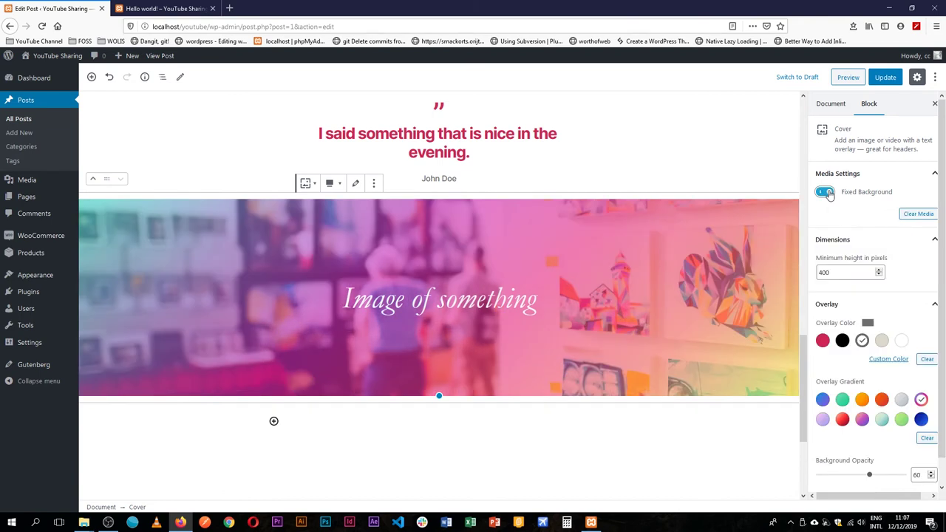
click(888, 79)
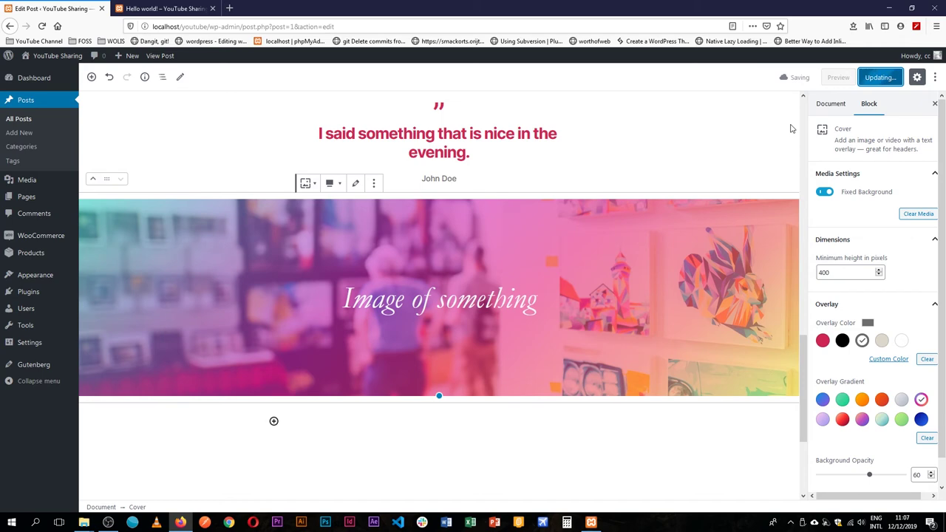
click(164, 8)
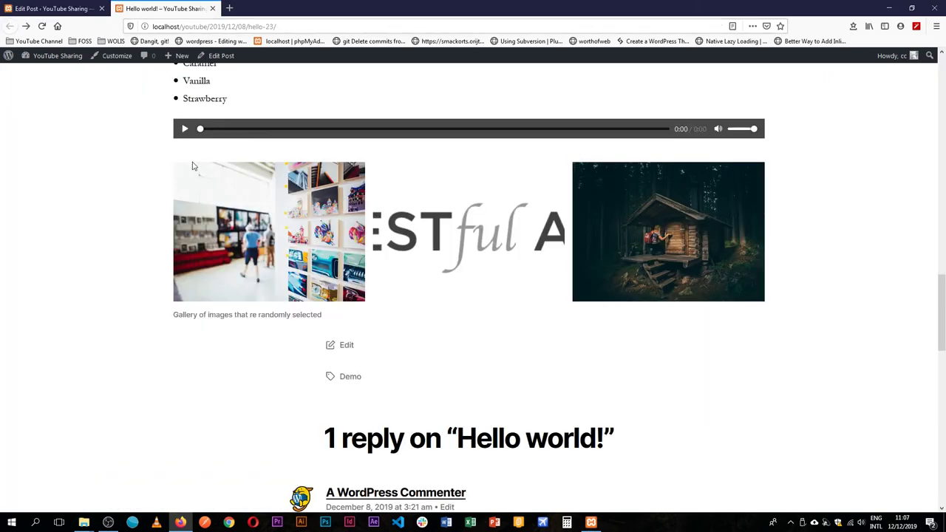
Step: Reload the live post, scroll past the gradient cover to check its fixed background, then return to the editor
key(F5)
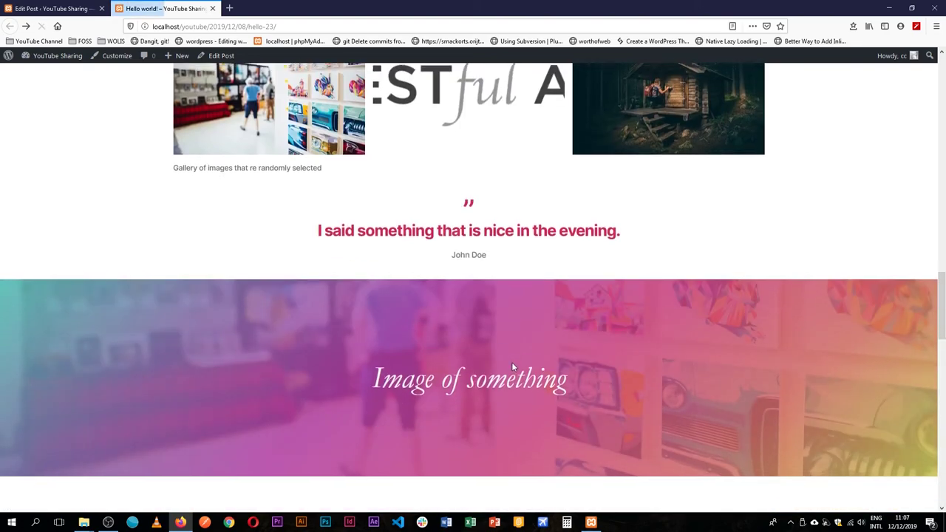
scroll(499, 451, up, 9)
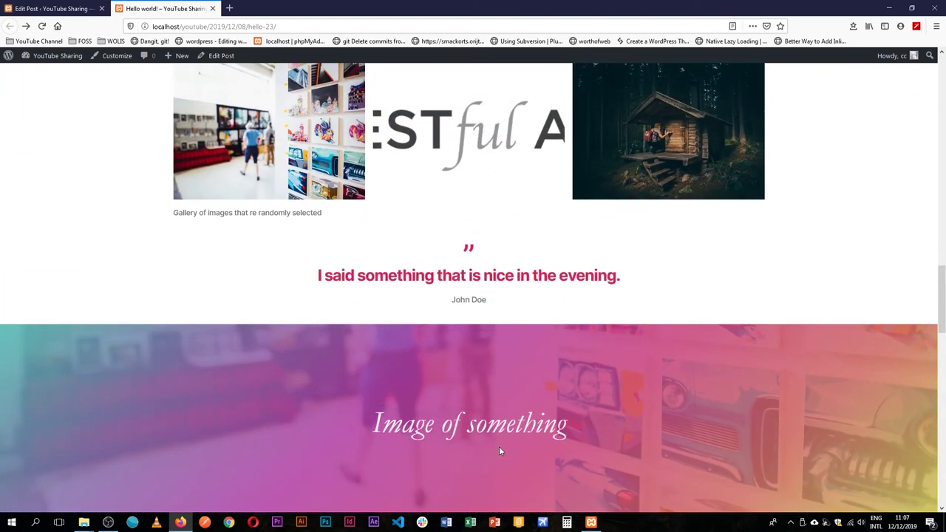
scroll(499, 451, down, 7)
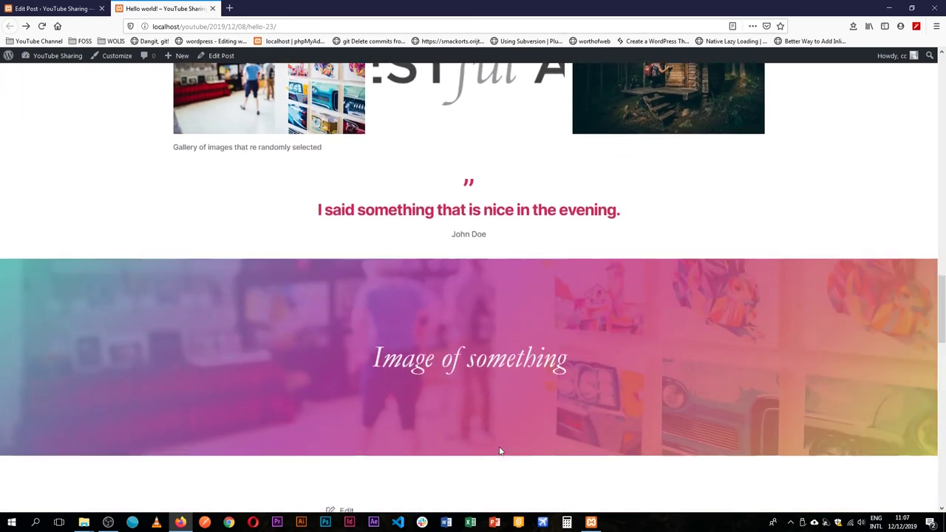
scroll(499, 451, down, 4)
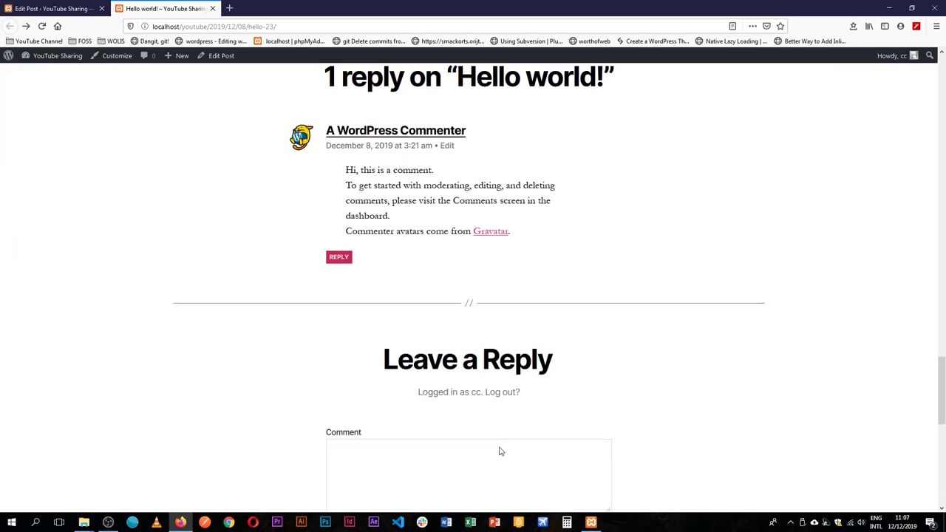
scroll(499, 448, up, 6)
scroll(500, 447, up, 5)
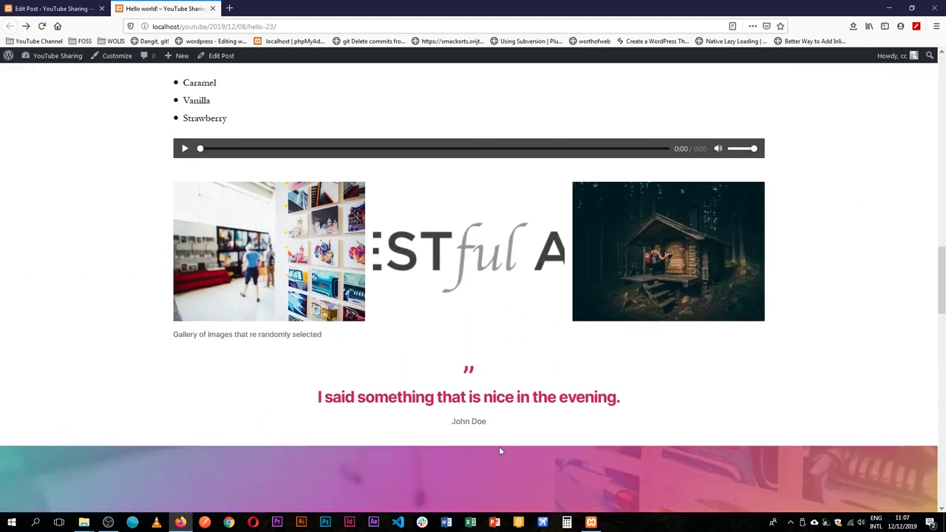
scroll(500, 447, down, 2)
scroll(499, 447, down, 5)
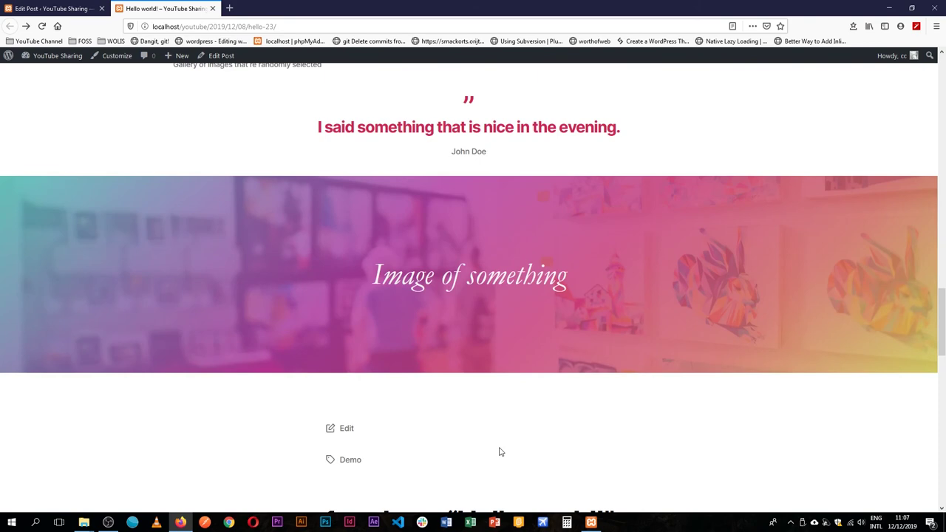
scroll(500, 447, up, 5)
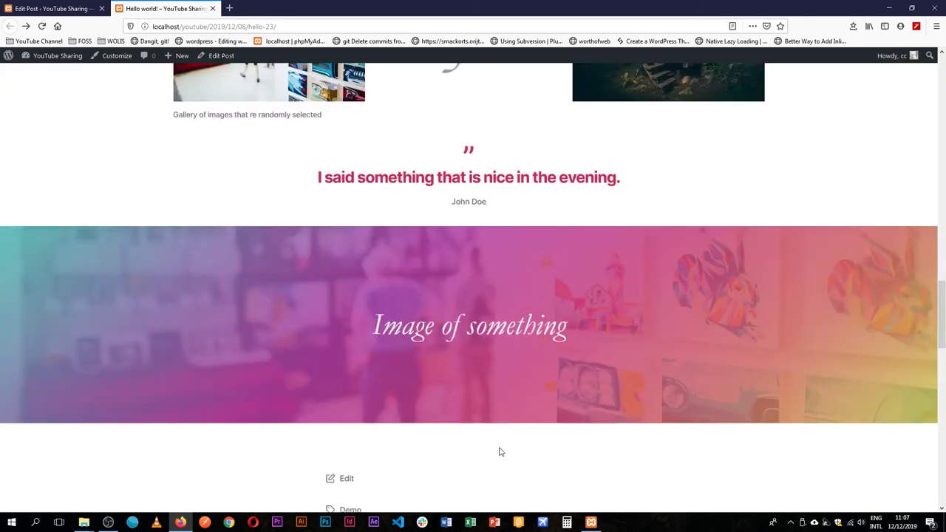
scroll(500, 451, down, 3)
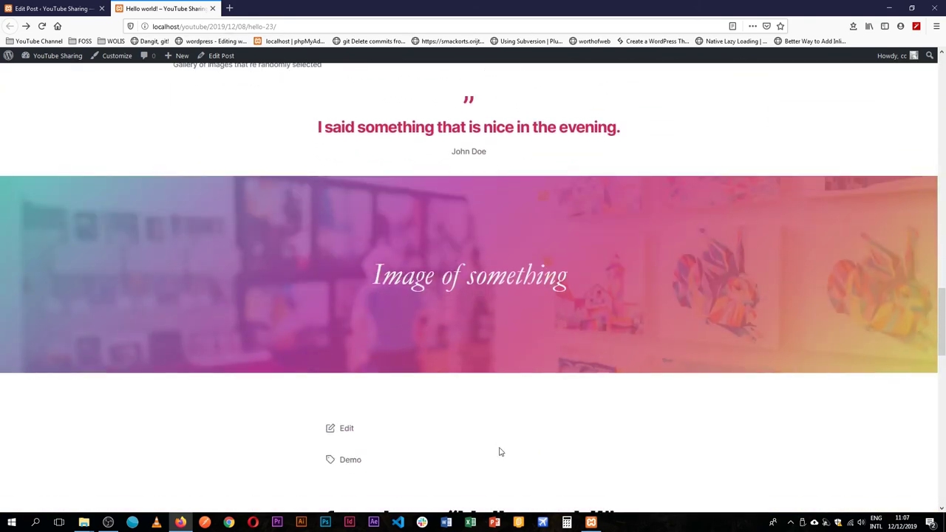
scroll(499, 451, down, 1)
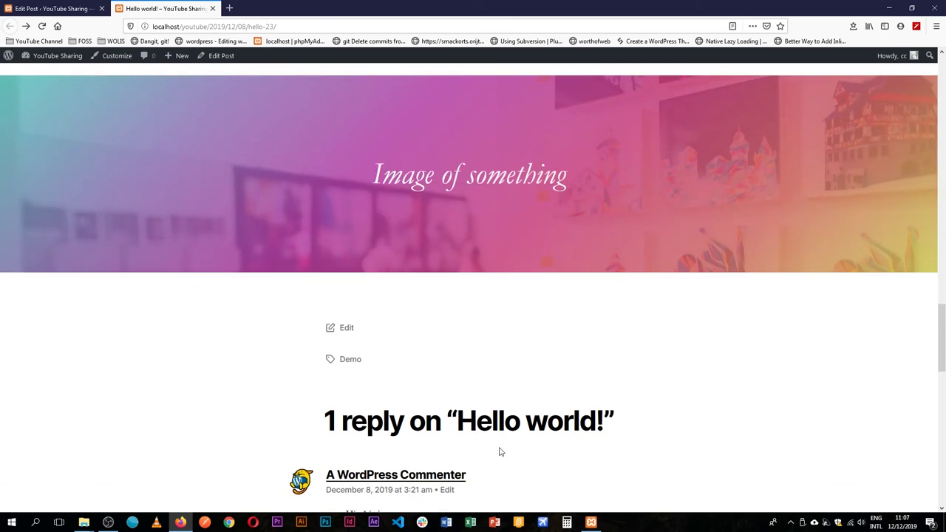
scroll(500, 452, down, 1)
scroll(500, 452, up, 3)
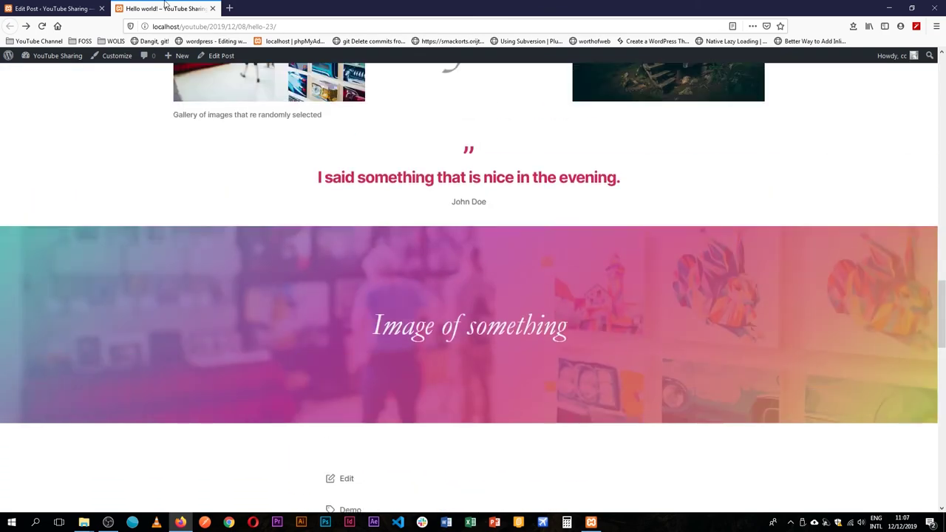
click(67, 9)
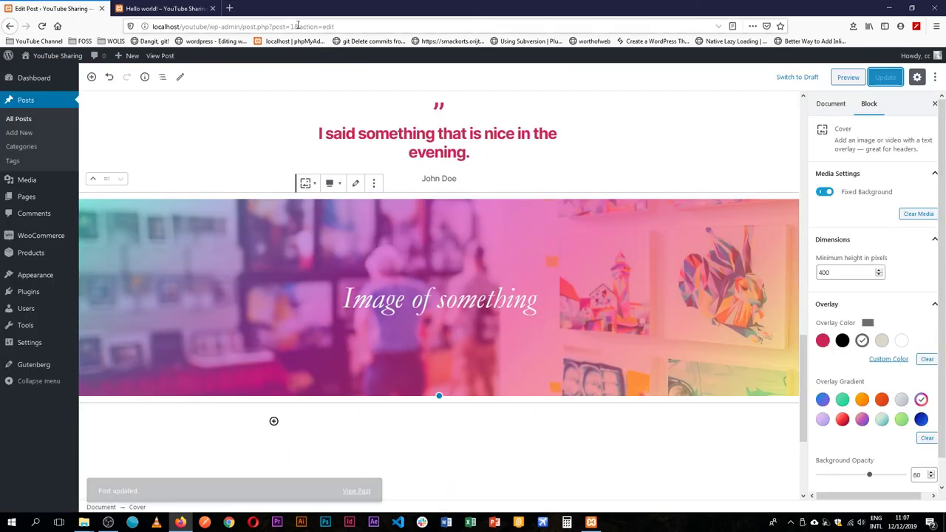
Step: Turn off the cover's Fixed Background, update the post, and view the scrolling result live
click(825, 193)
click(885, 77)
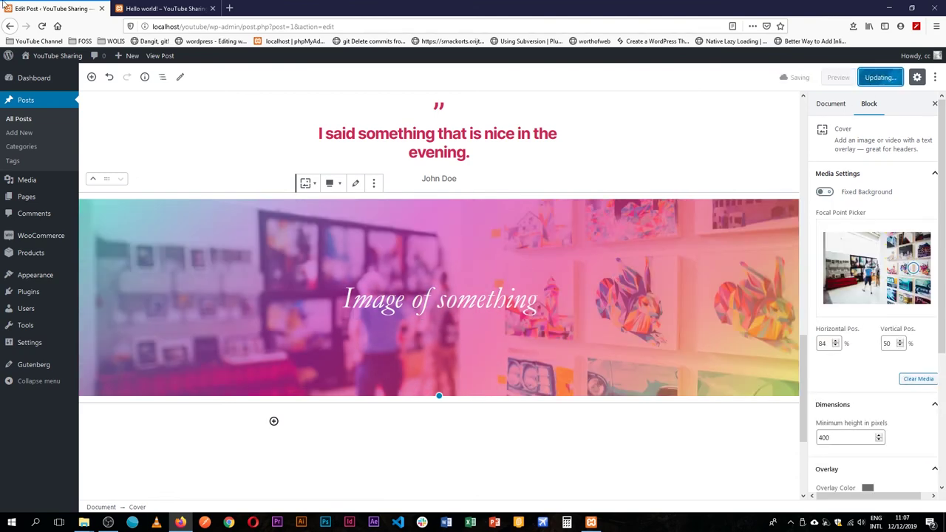
click(158, 9)
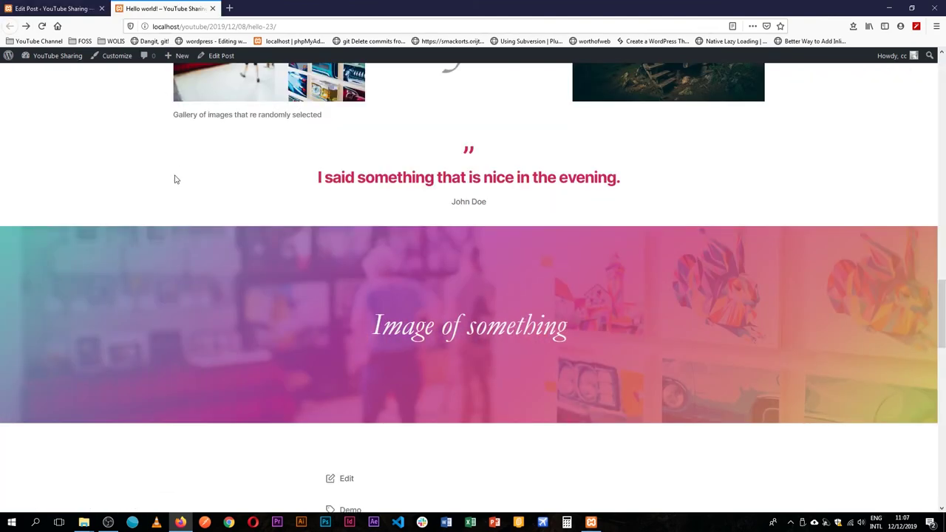
key(F5)
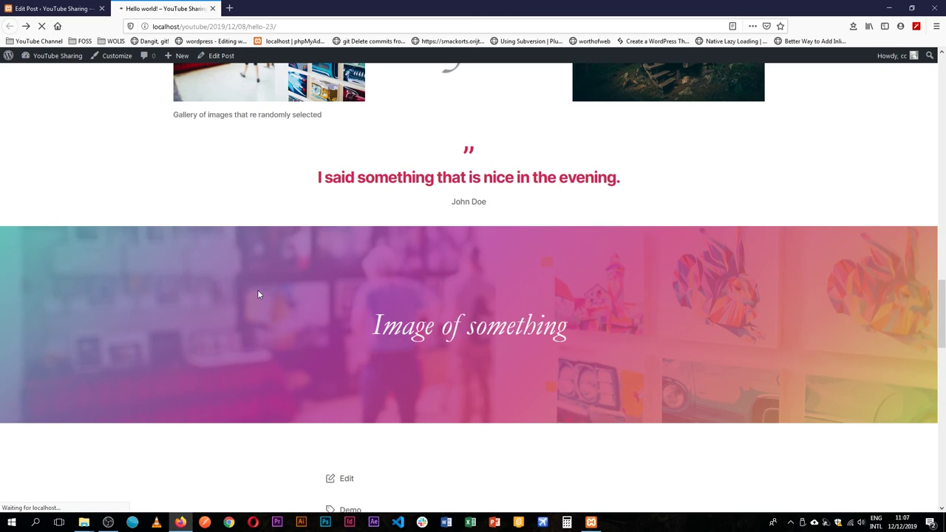
scroll(257, 295, down, 3)
scroll(258, 295, down, 5)
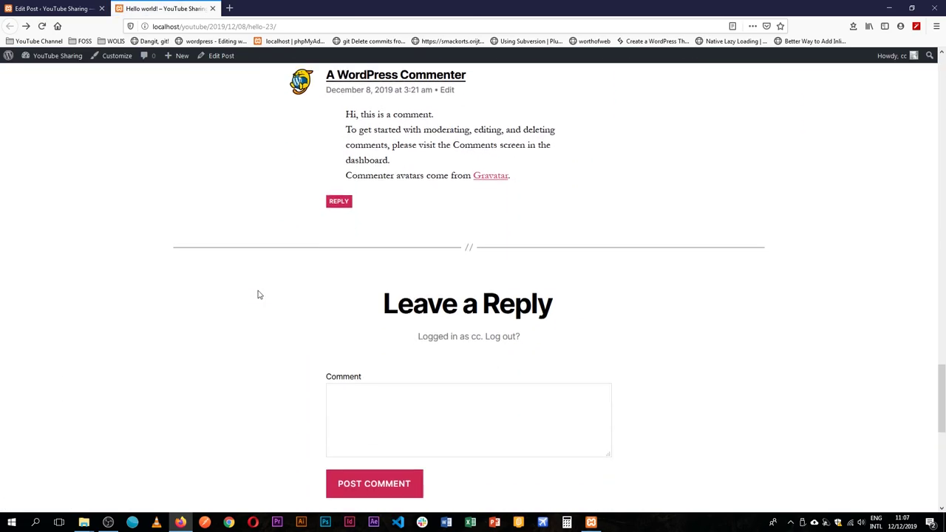
scroll(258, 294, up, 8)
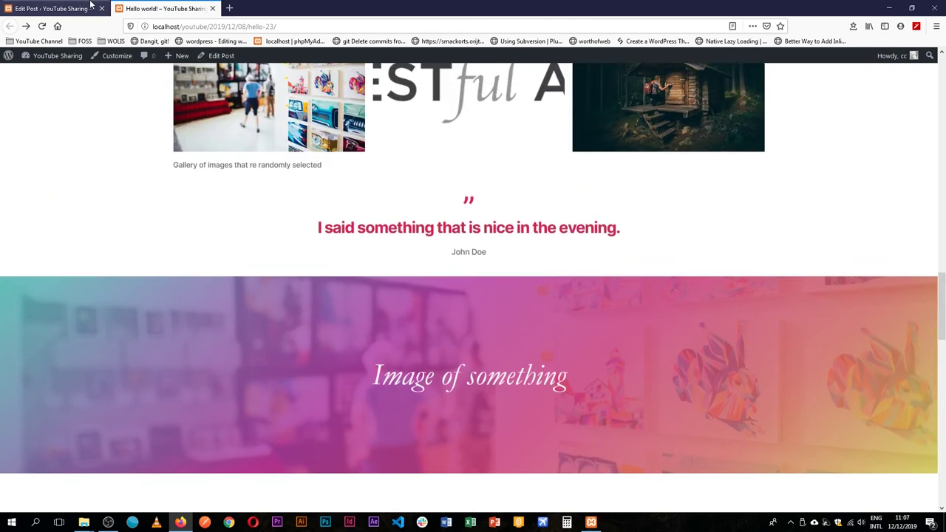
Step: Turn Fixed Background back on, update the post, and compare the live cover by scrolling
click(90, 6)
click(824, 192)
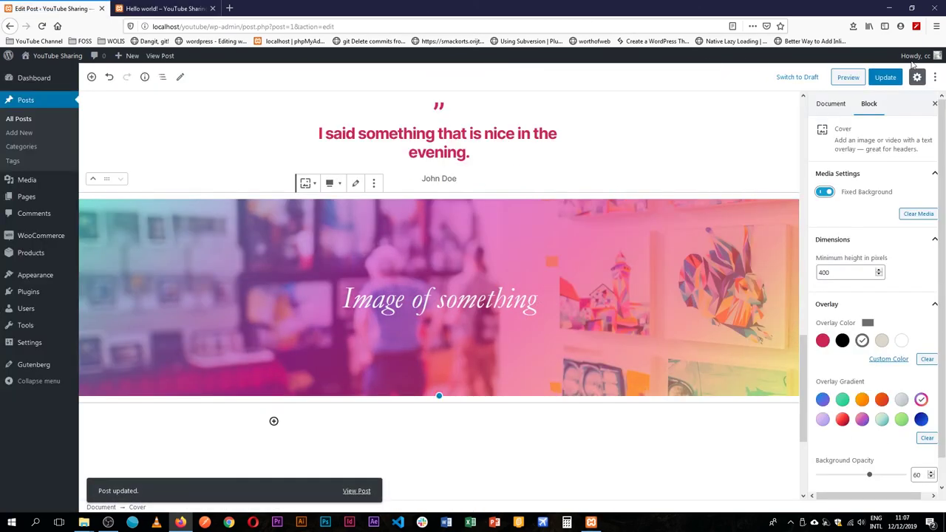
click(886, 77)
click(185, 7)
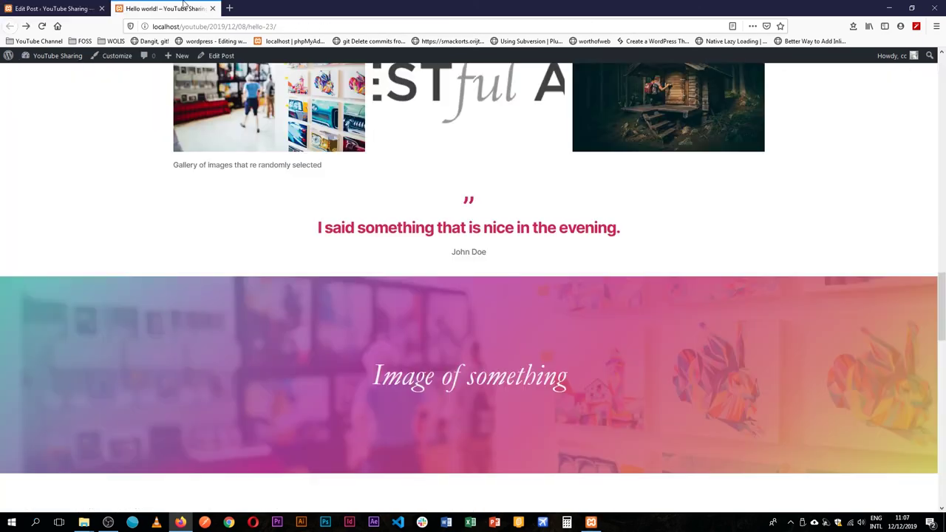
key(F5)
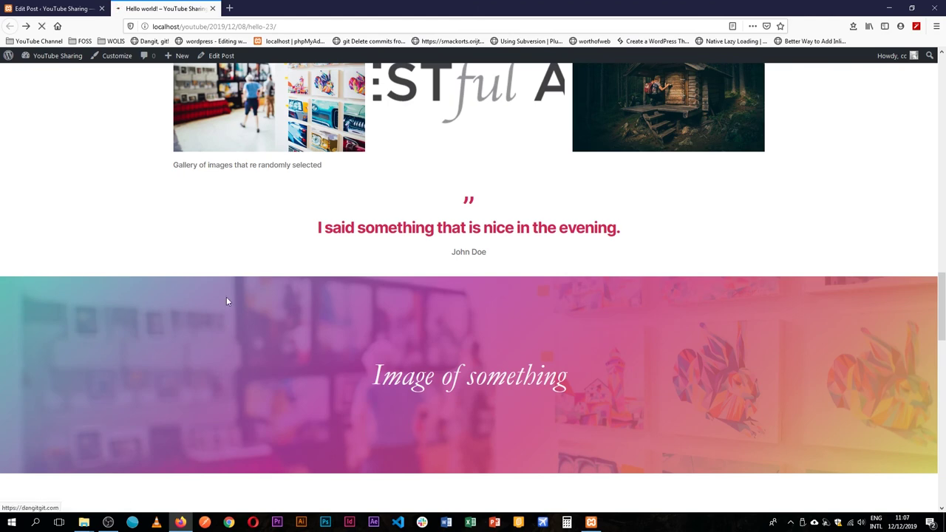
scroll(266, 279, down, 3)
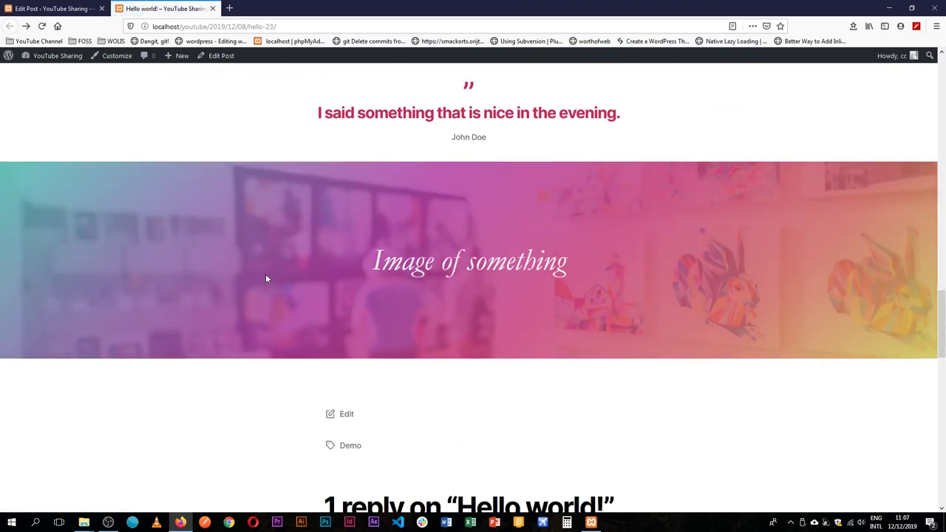
scroll(267, 279, up, 6)
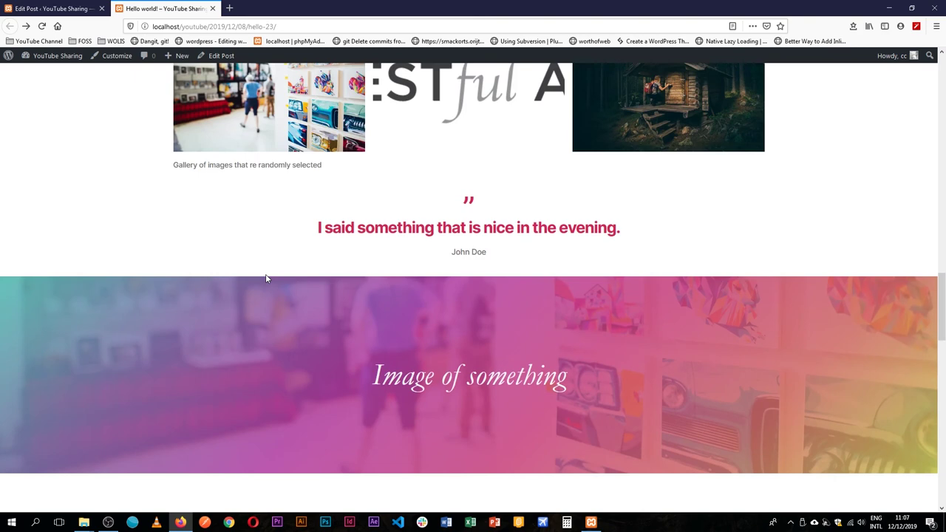
scroll(267, 279, up, 5)
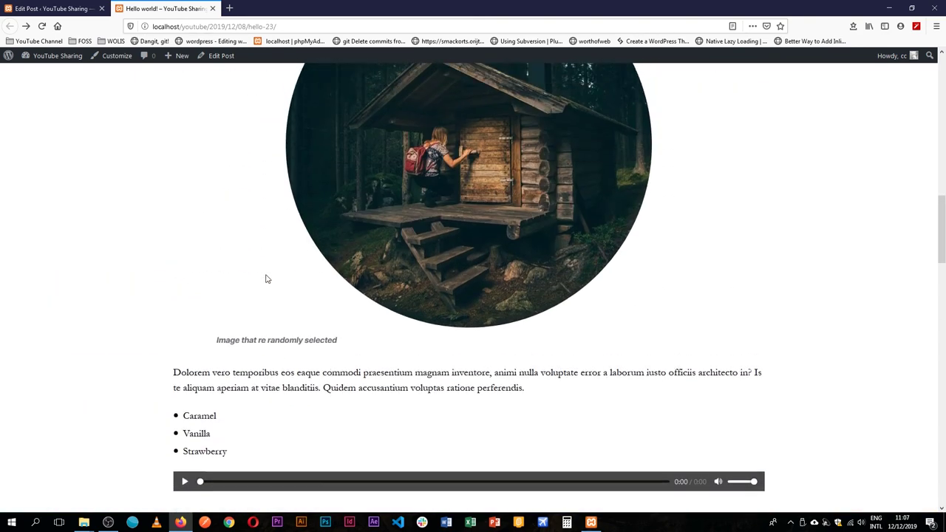
scroll(267, 279, down, 8)
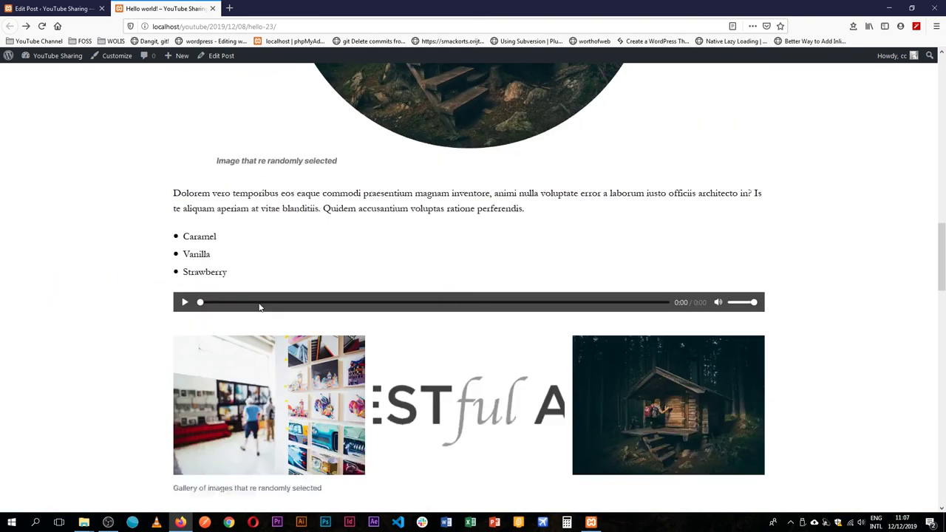
scroll(259, 307, down, 5)
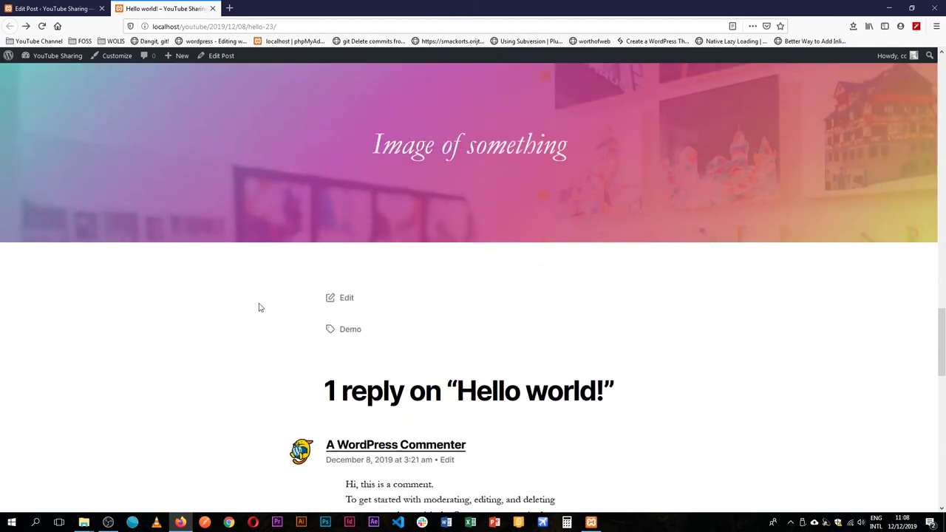
scroll(259, 311, down, 3)
scroll(258, 311, up, 8)
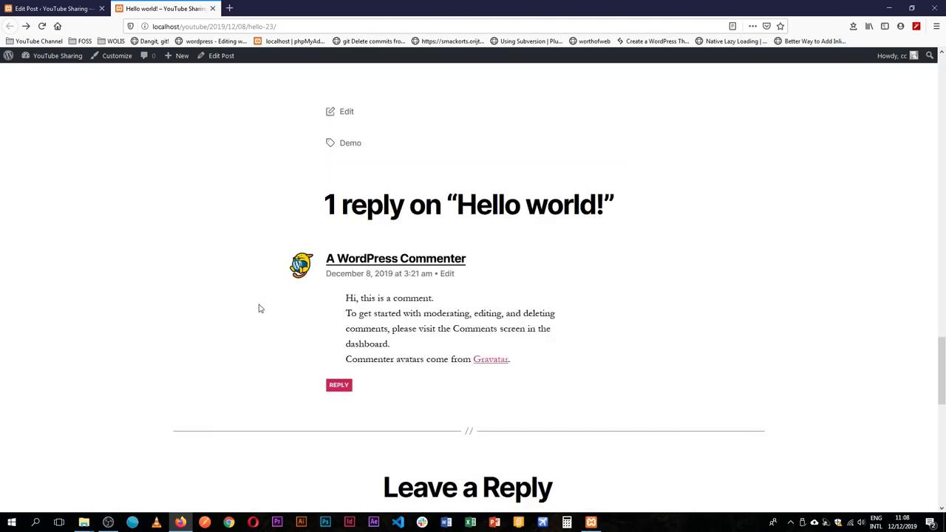
click(44, 8)
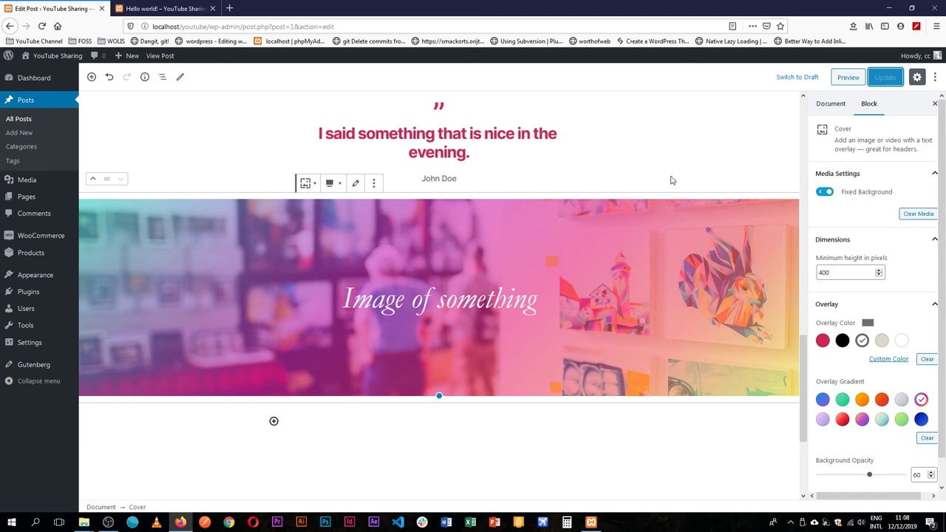
Step: Open the block inserter below the cover and scroll down to the Formatting blocks
click(274, 423)
scroll(399, 318, down, 5)
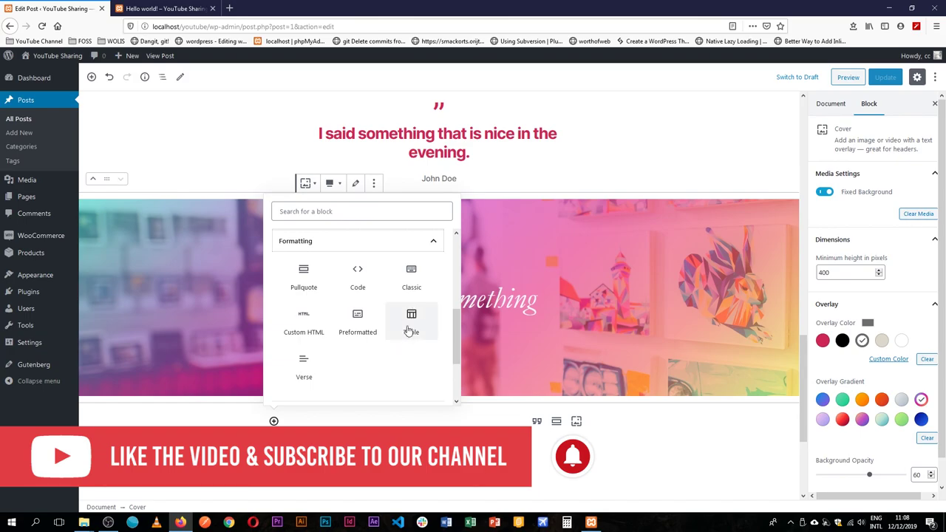